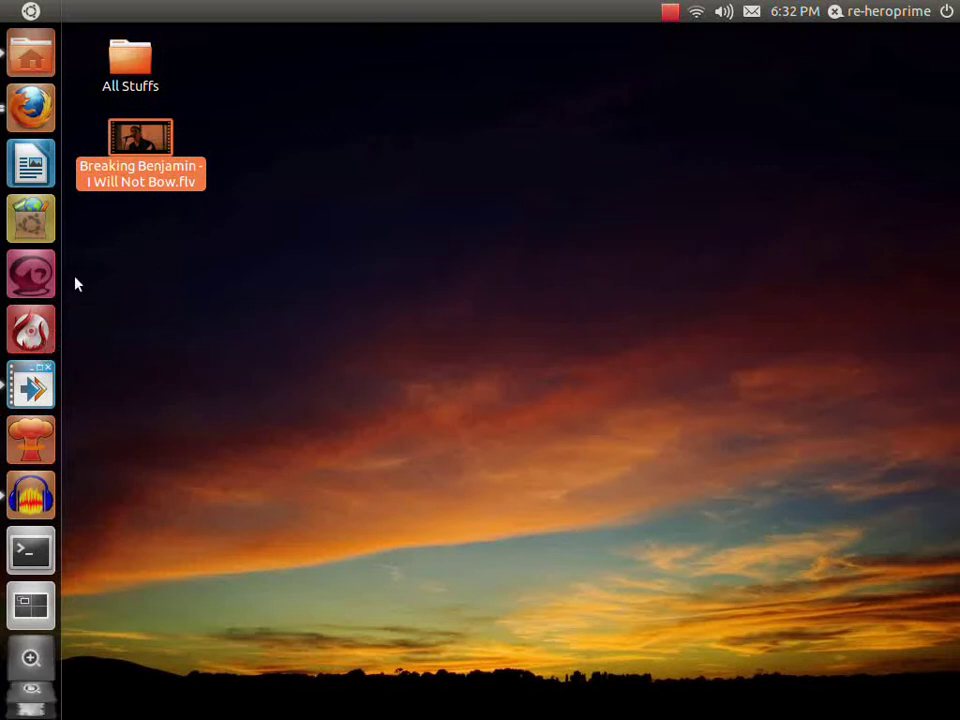
# Close Firefox's downloads list and reach the Add-ons for Firefox site via a Google search for 'addons'
pyautogui.click(20, 102)
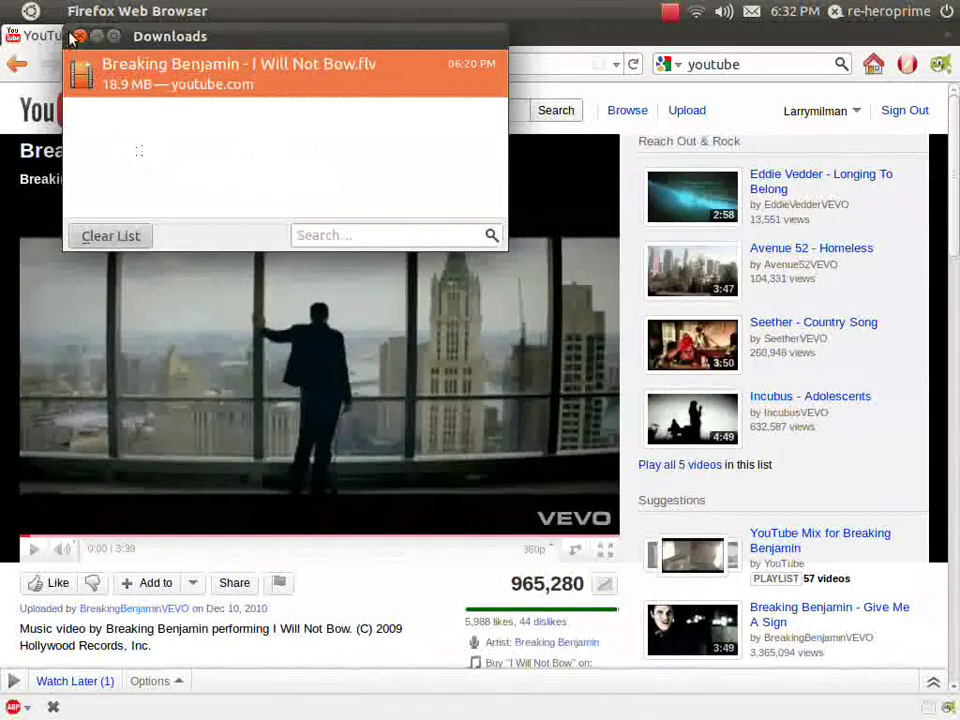
pyautogui.click(79, 36)
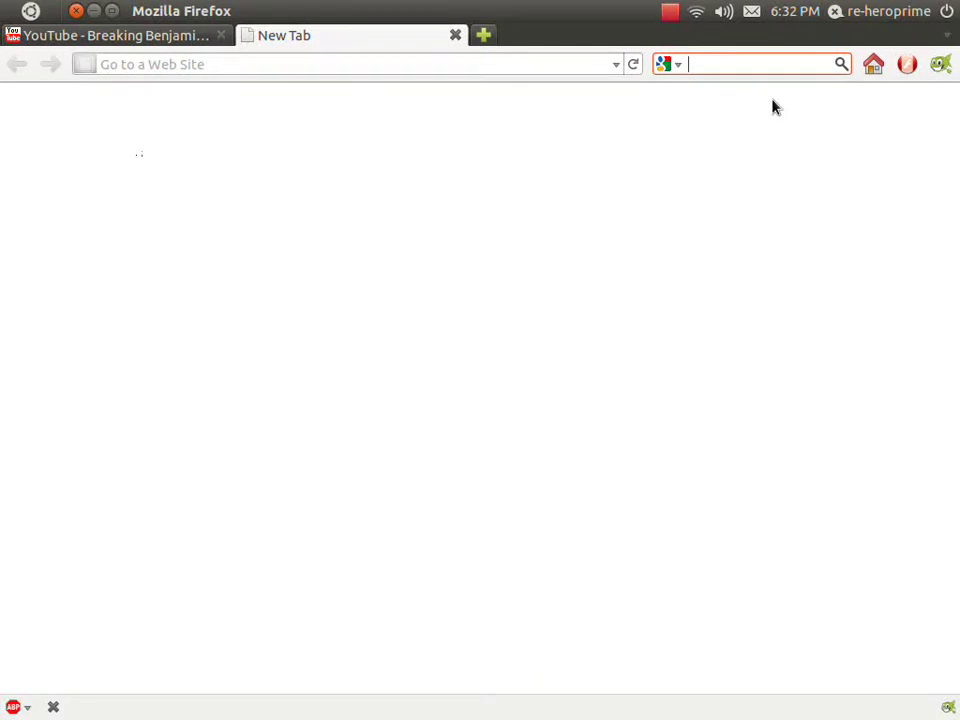
pyautogui.write('addo')
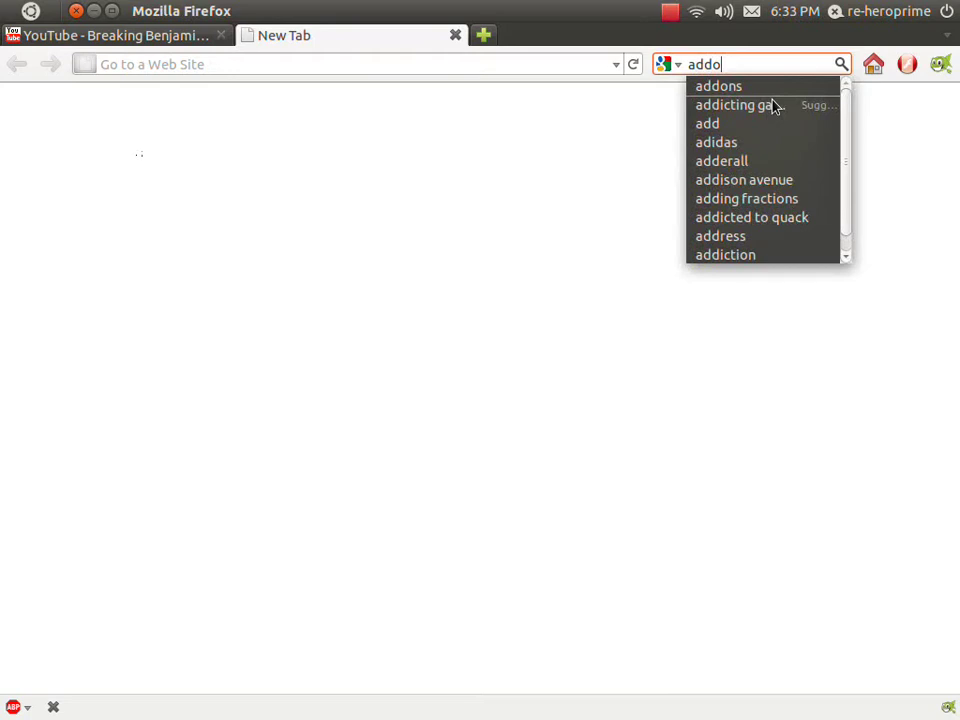
pyautogui.write('ns')
pyautogui.press('Return')
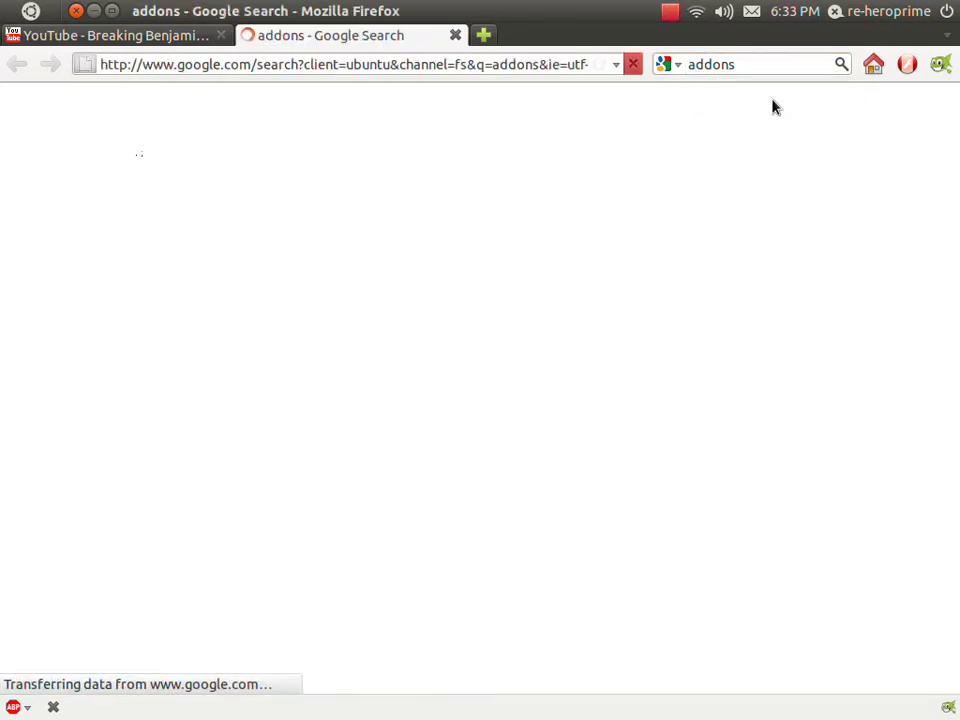
pyautogui.click(298, 211)
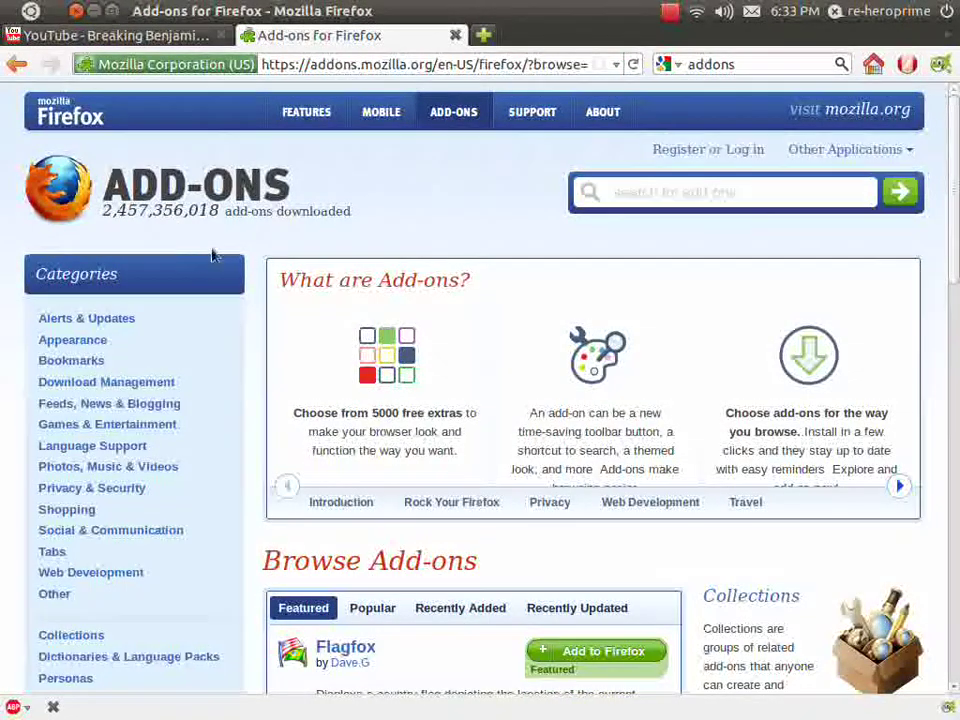
# Search the Add-ons site for 'Unplug' and cancel the UnPlug install prompt
pyautogui.click(626, 193)
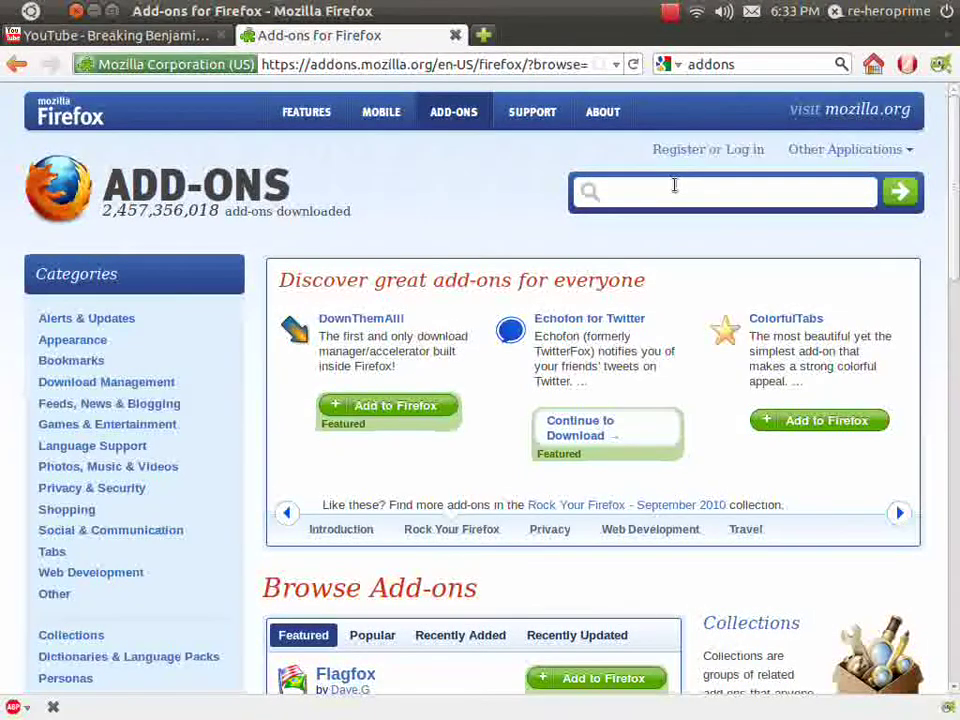
pyautogui.write('U')
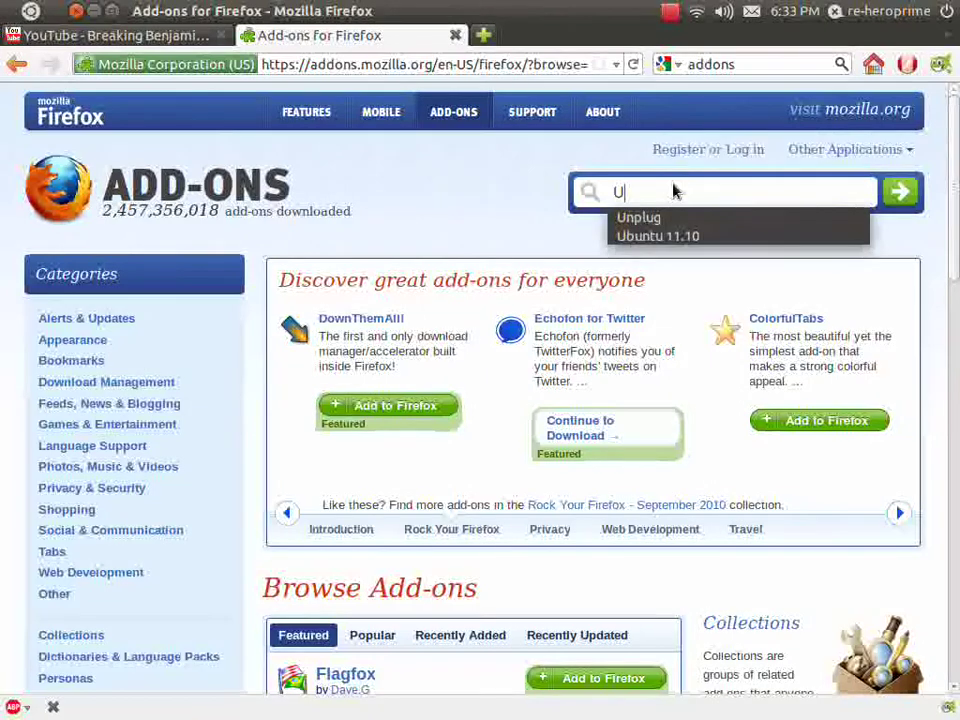
pyautogui.write('nplu')
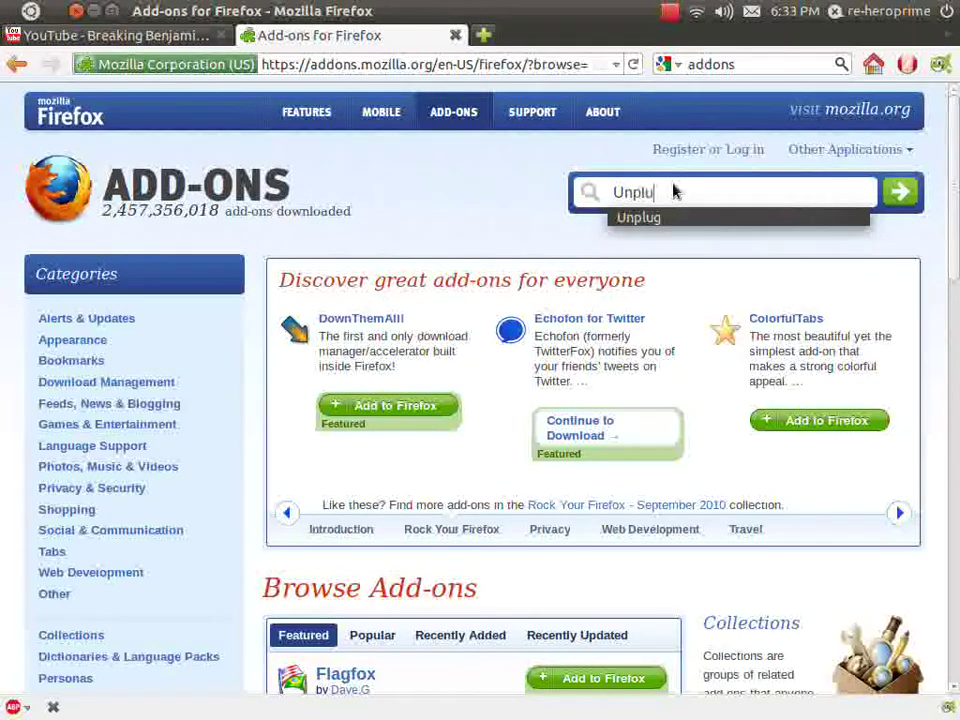
pyautogui.write('g')
pyautogui.press('Return')
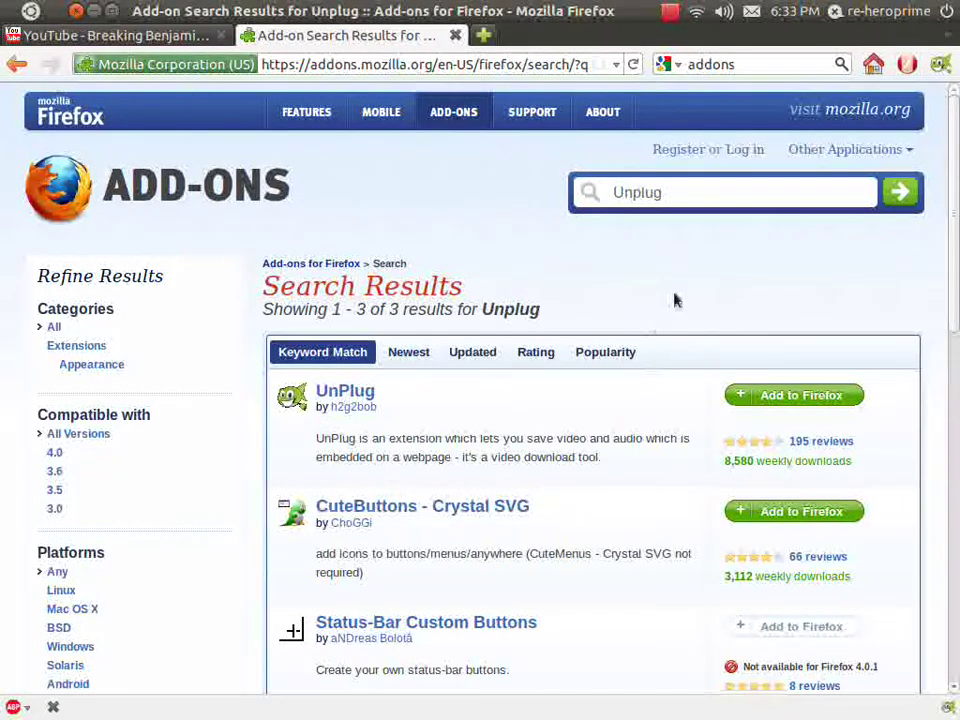
pyautogui.click(752, 400)
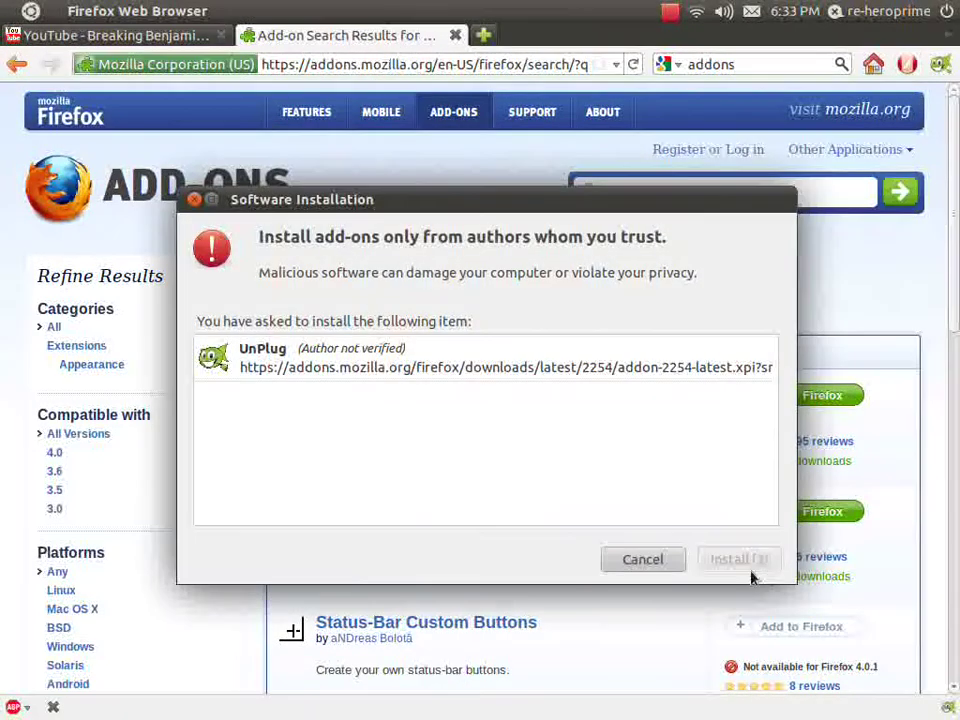
pyautogui.click(673, 565)
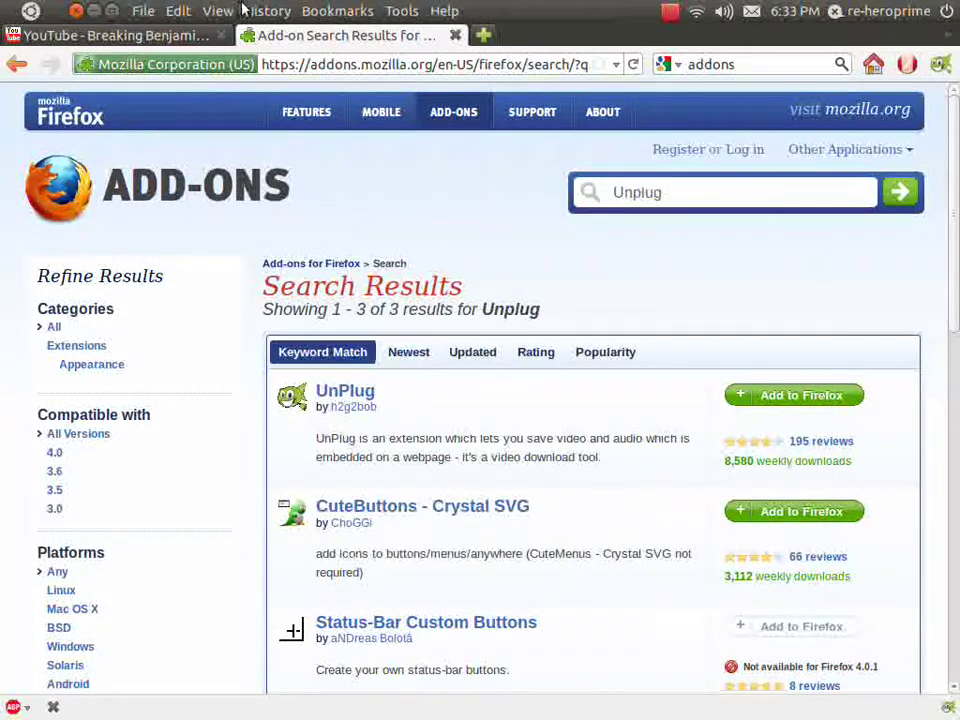
# Open UnPlug from the Tools menu and review its settings and about tabs before closing them
pyautogui.click(322, 18)
pyautogui.moveTo(401, 15)
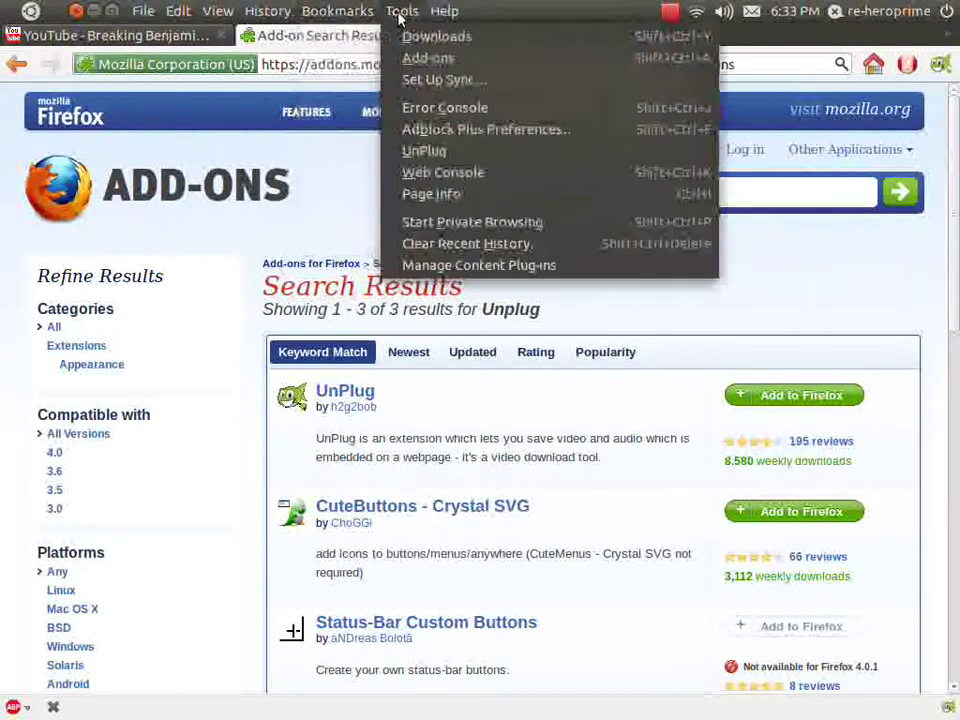
pyautogui.click(437, 152)
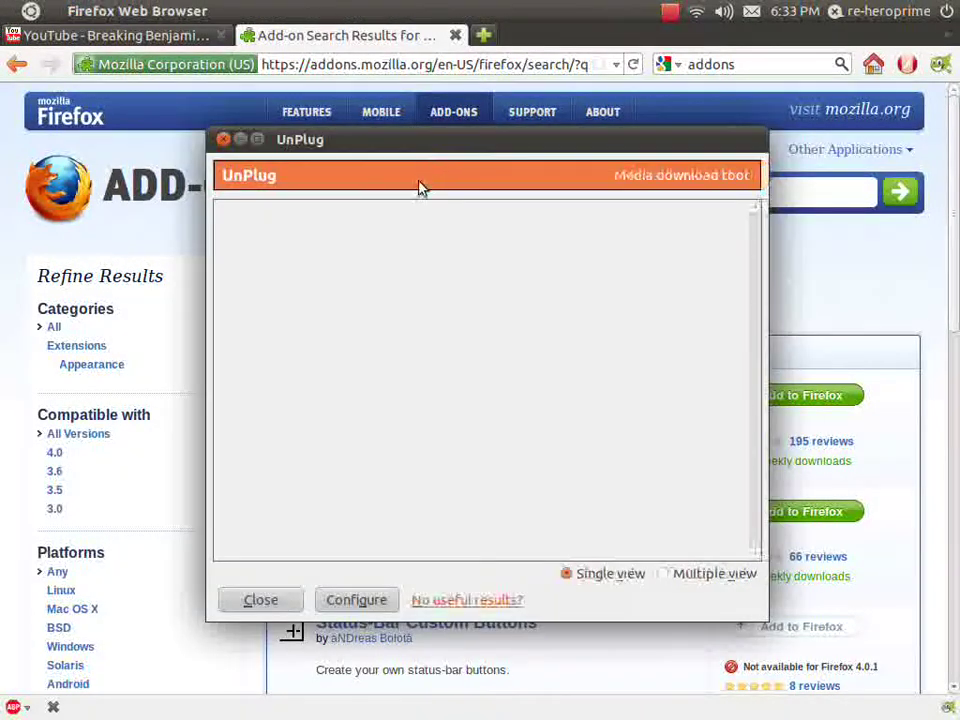
pyautogui.click(362, 603)
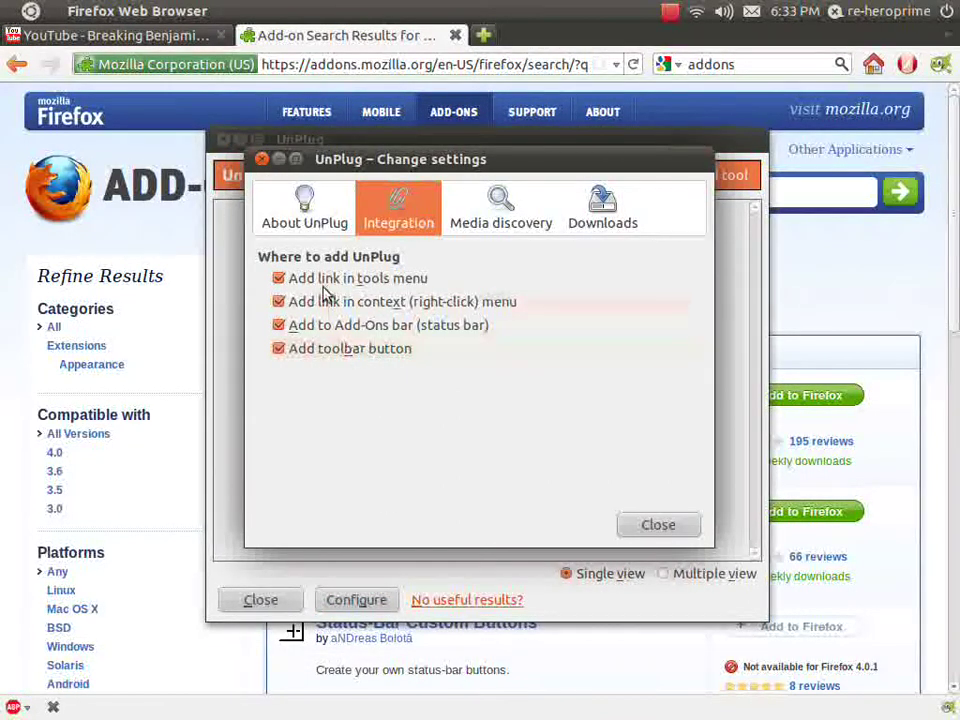
pyautogui.click(308, 215)
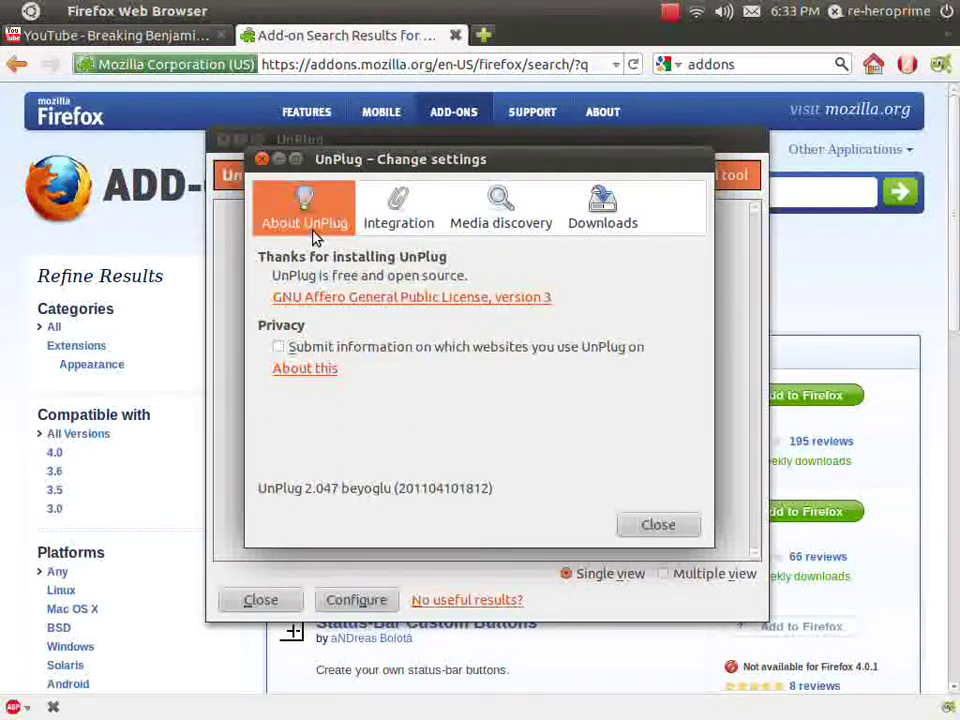
pyautogui.click(405, 208)
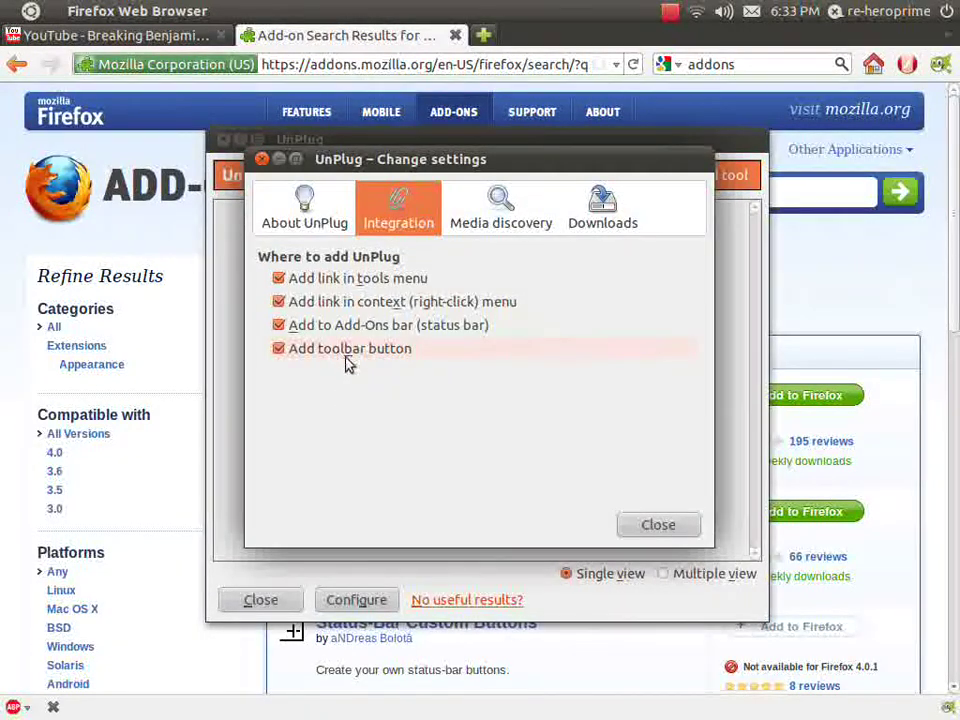
pyautogui.click(655, 527)
# Close UnPlug, search add-ons for 'Flash aid', and cancel the Flash-Aid install prompt
pyautogui.click(225, 140)
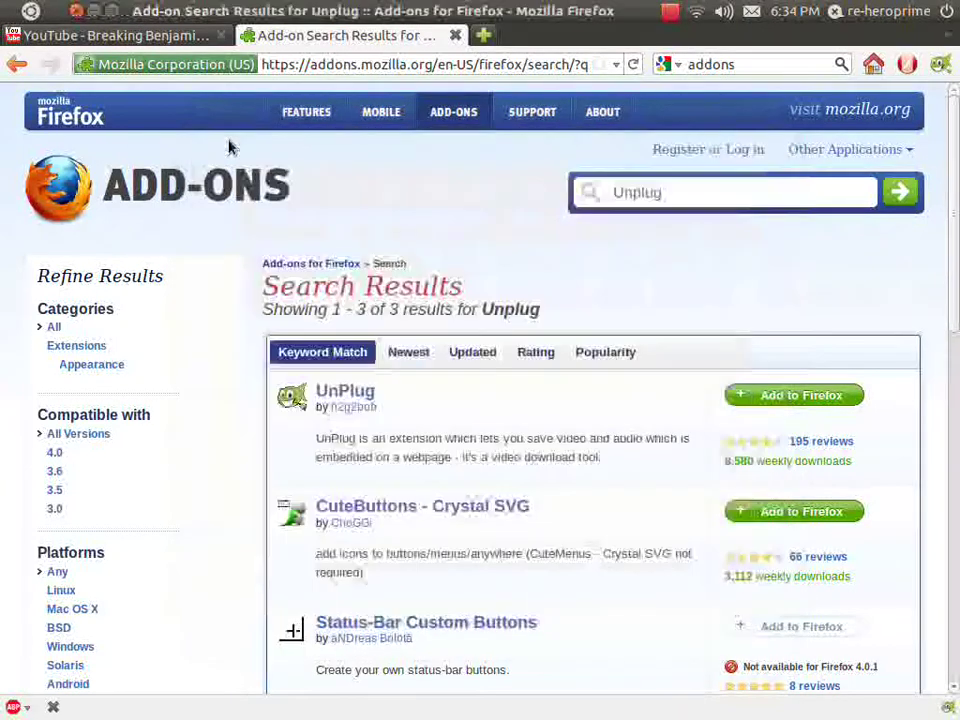
pyautogui.moveTo(699, 197); pyautogui.dragTo(558, 186)
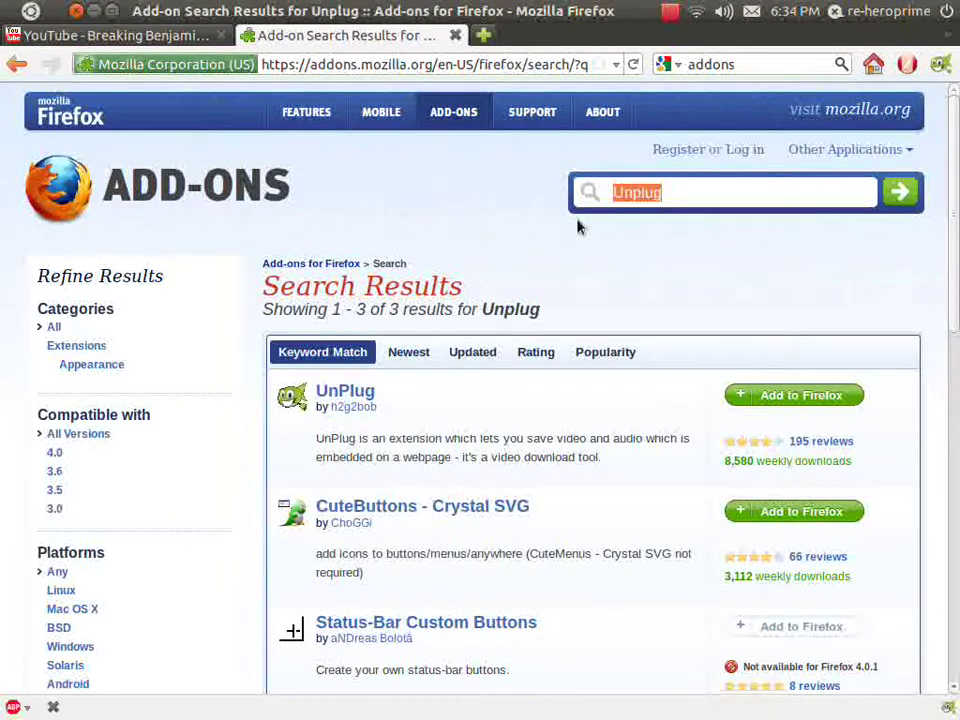
pyautogui.write('F')
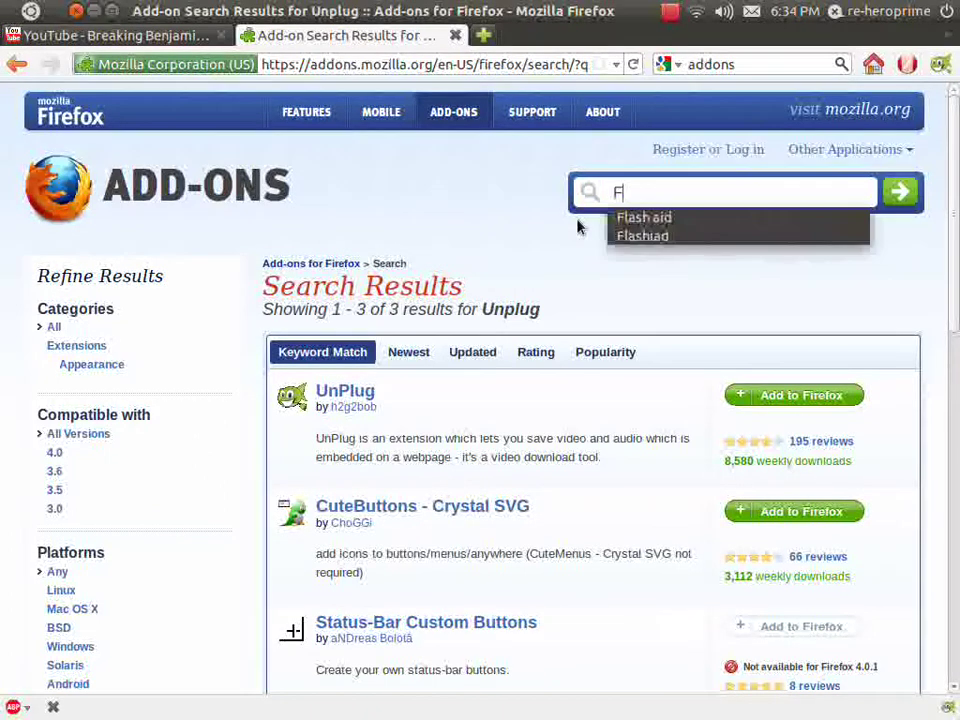
pyautogui.write('lash aid')
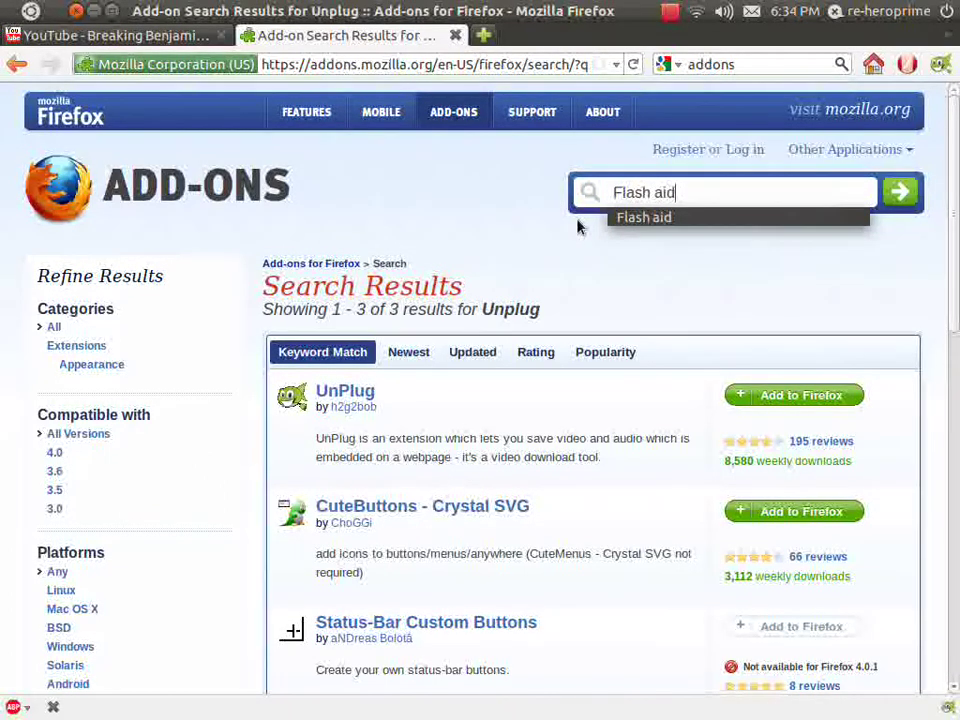
pyautogui.press('Return')
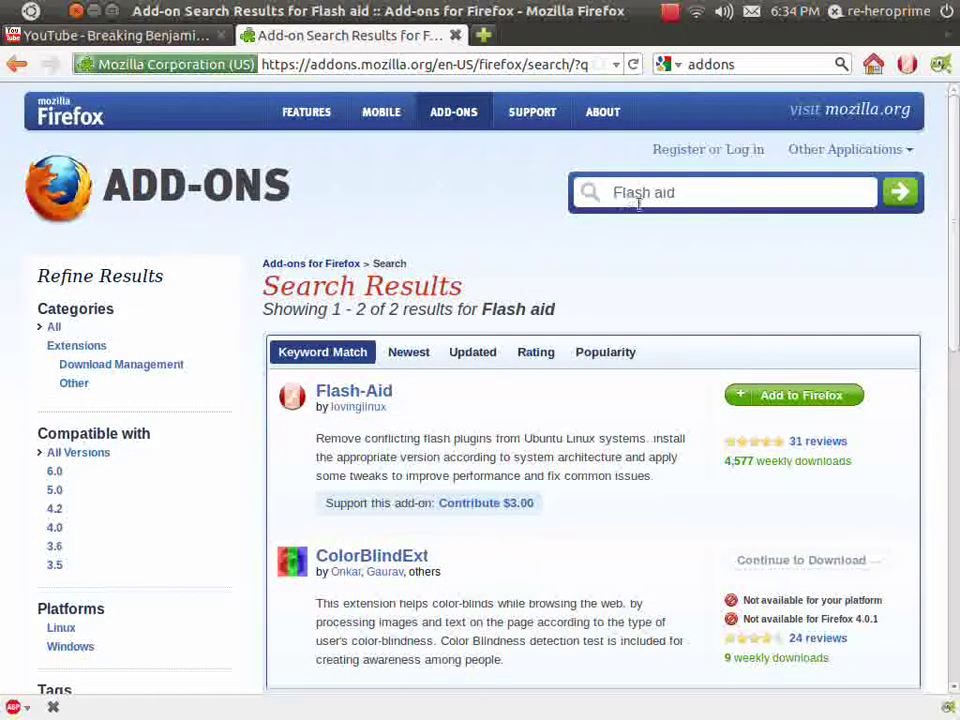
pyautogui.click(760, 400)
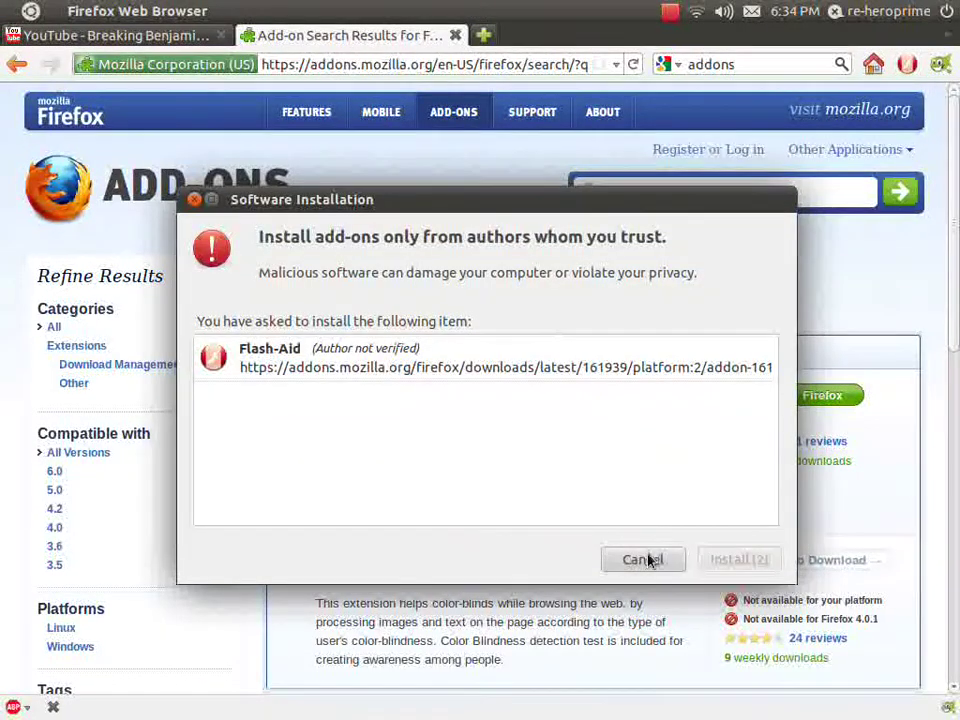
pyautogui.click(643, 560)
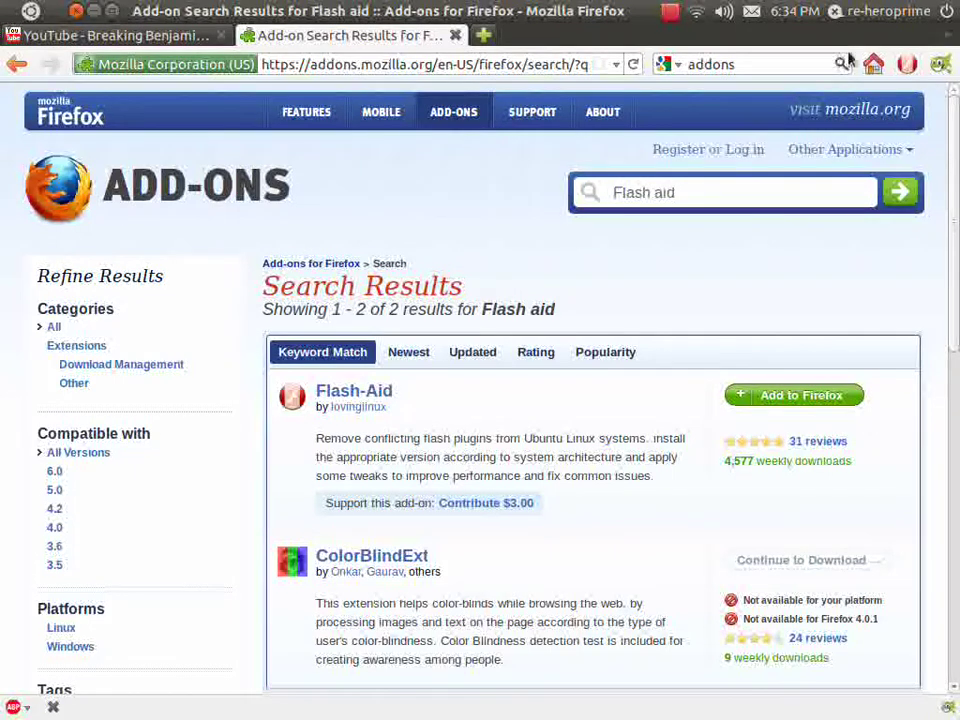
# Run Flash-Aid, acknowledge its restart notice, and close Firefox with both tabs
pyautogui.click(909, 76)
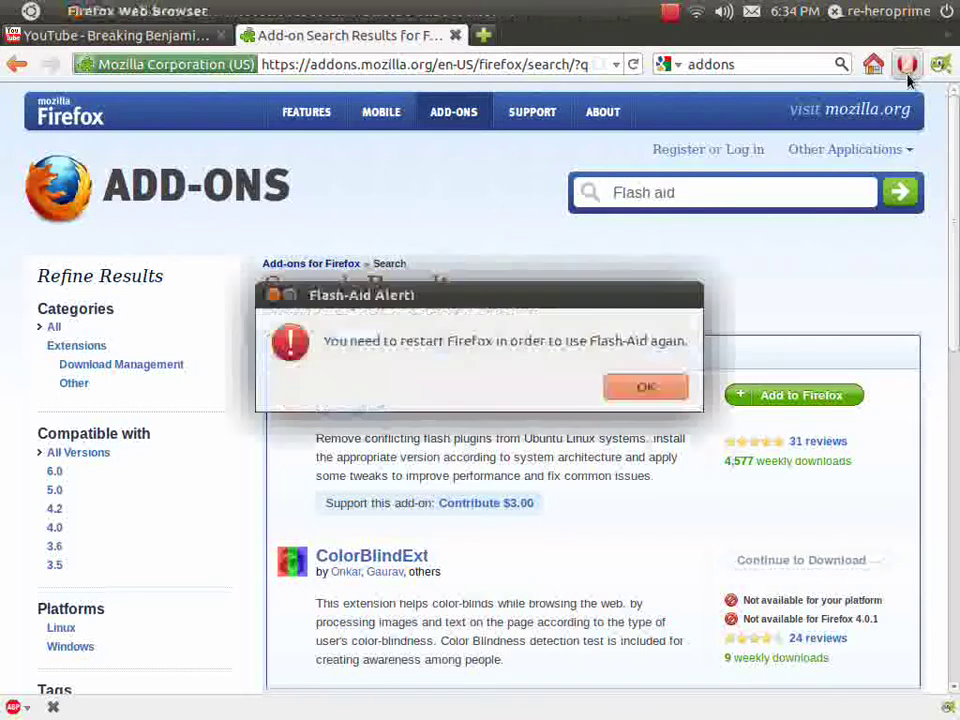
pyautogui.click(644, 389)
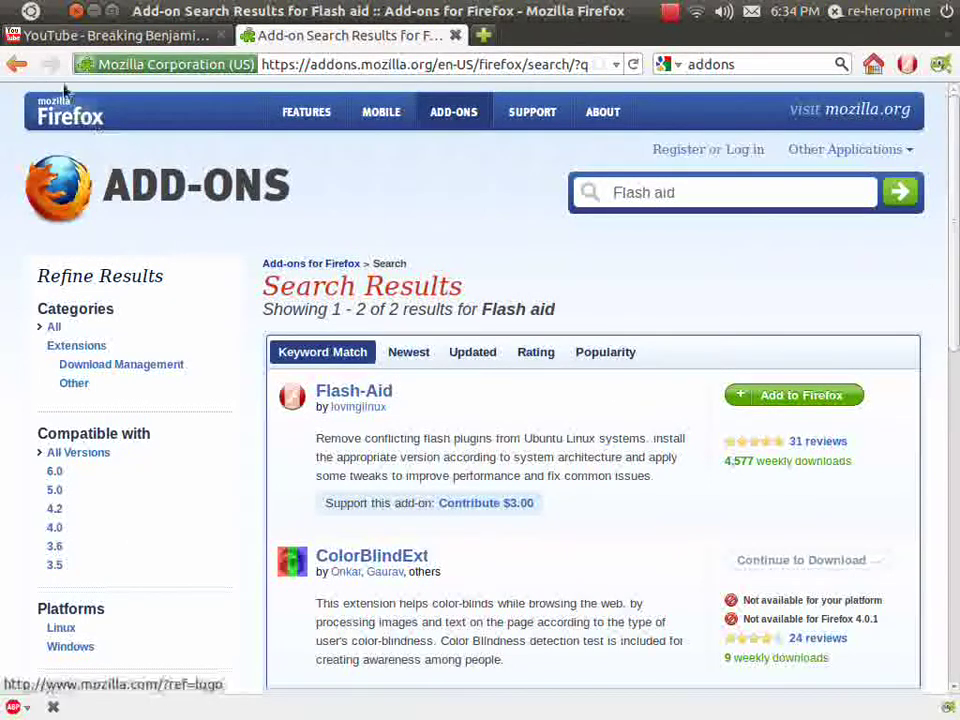
pyautogui.click(77, 11)
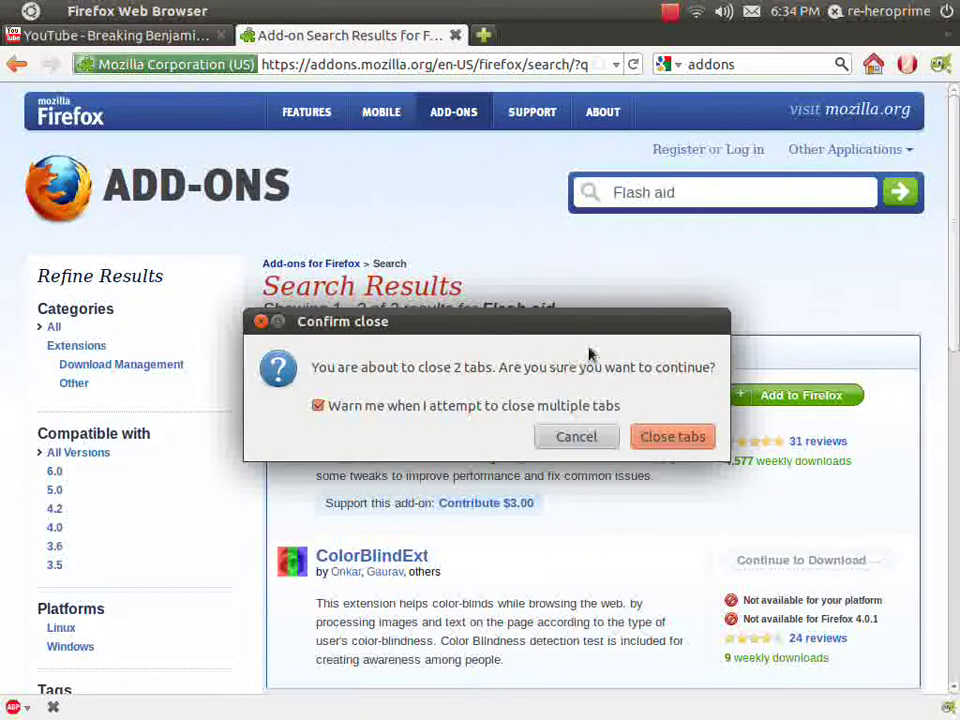
pyautogui.click(648, 436)
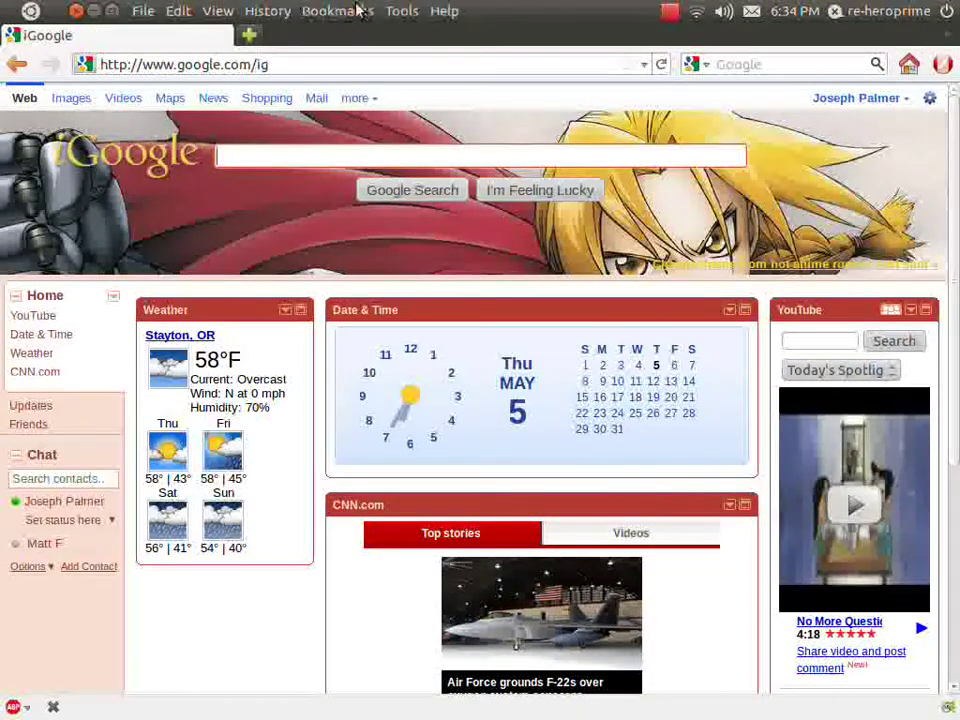
# In UnPlug's configuration, enable 'Add toolbar button' and restart Firefox
pyautogui.click(403, 11)
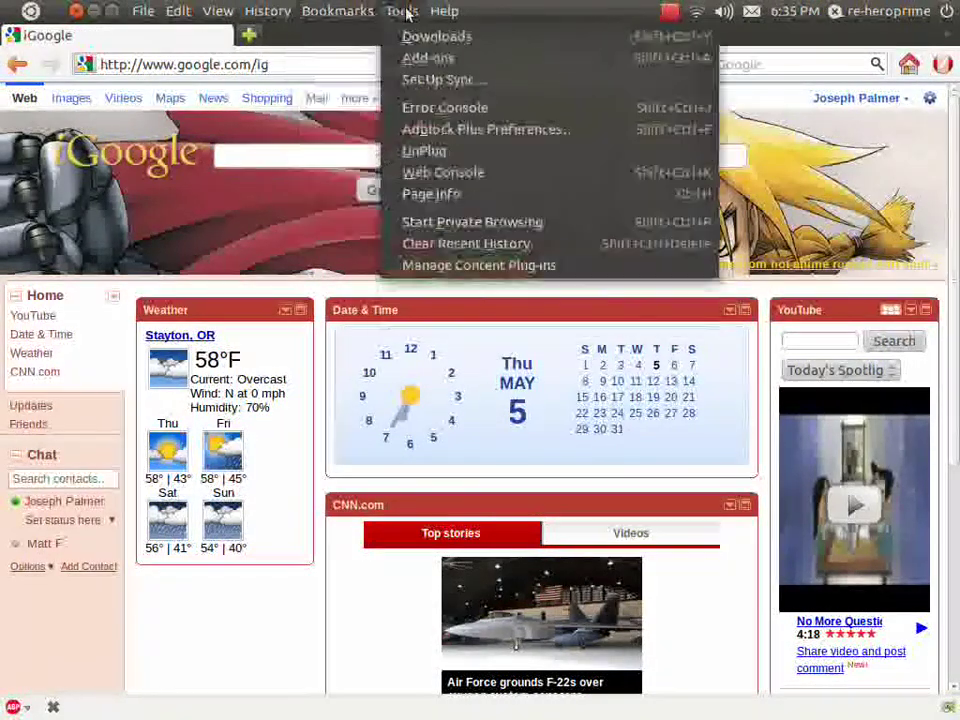
pyautogui.click(428, 151)
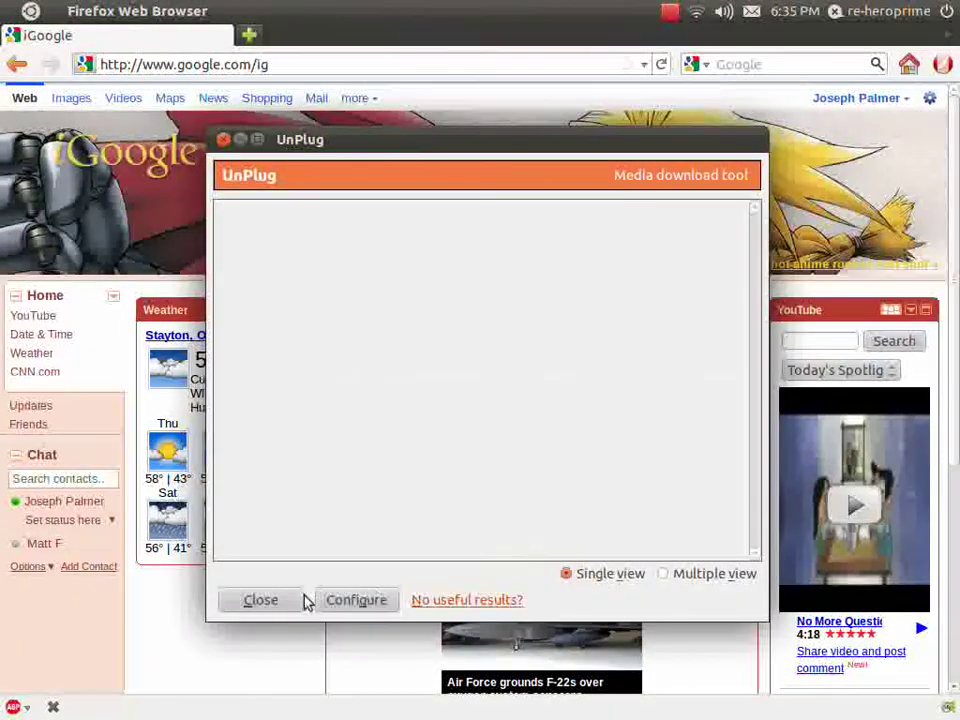
pyautogui.click(338, 592)
pyautogui.click(314, 350)
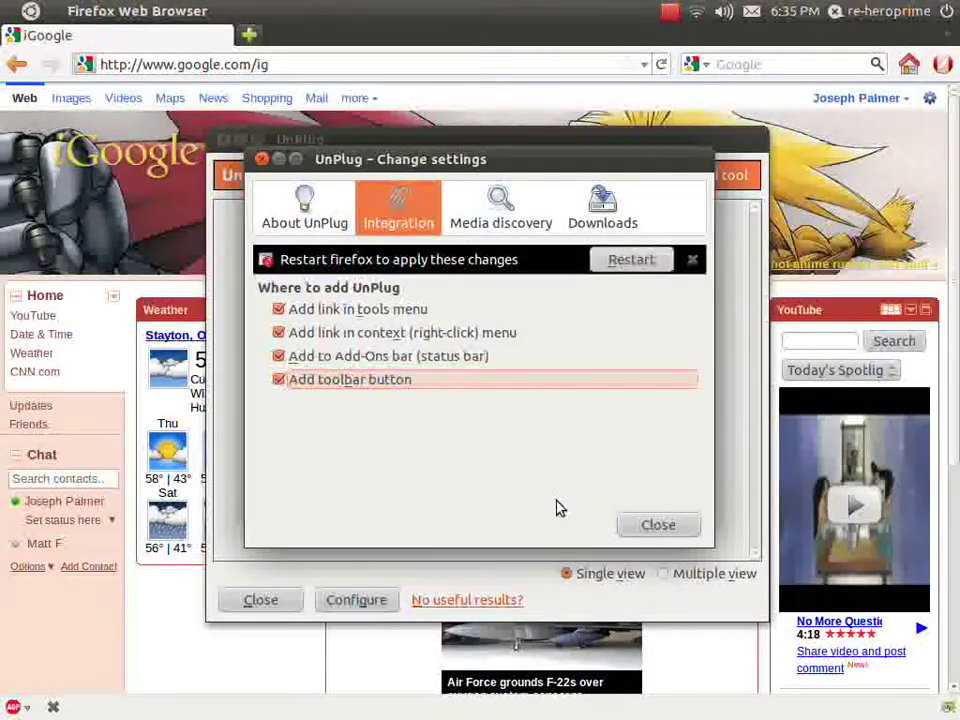
pyautogui.click(633, 260)
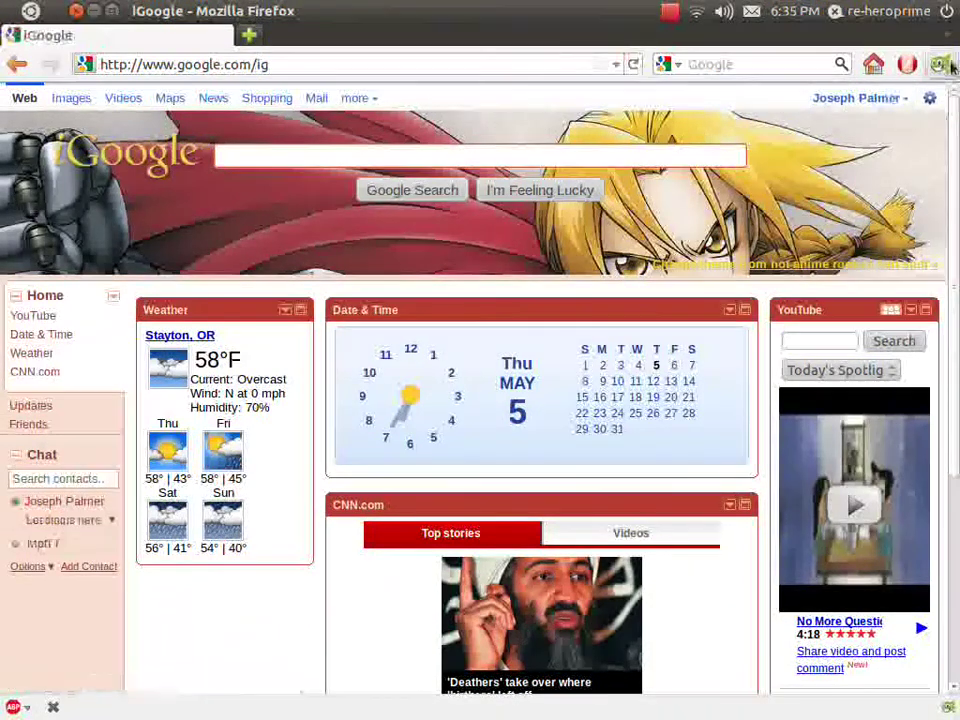
# Search the web for 'youtube' and go to the YouTube site
pyautogui.click(781, 62)
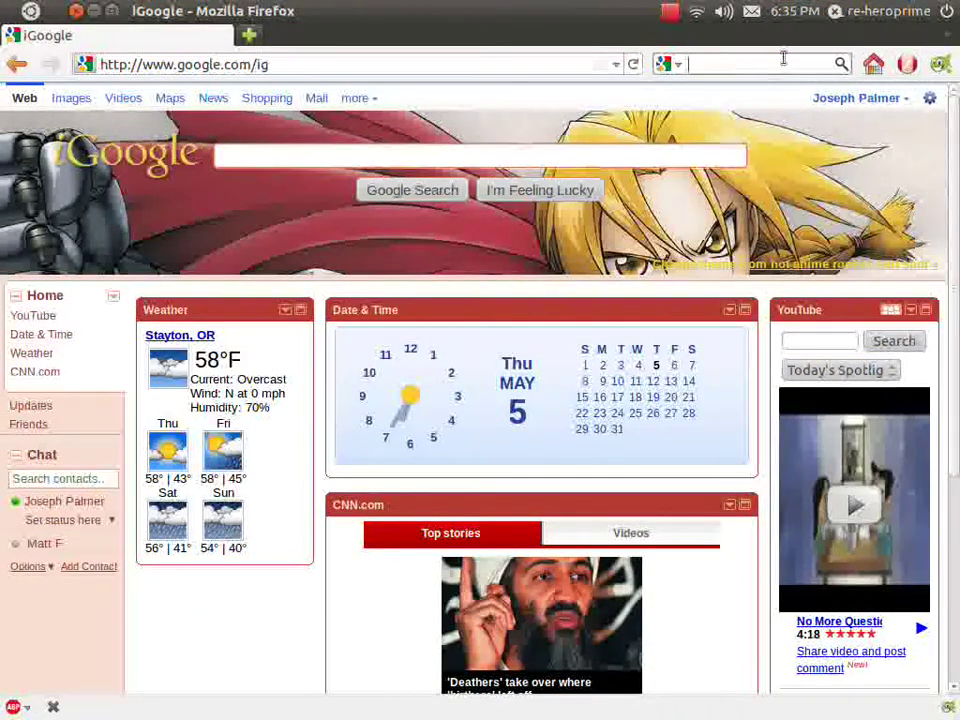
pyautogui.write('you')
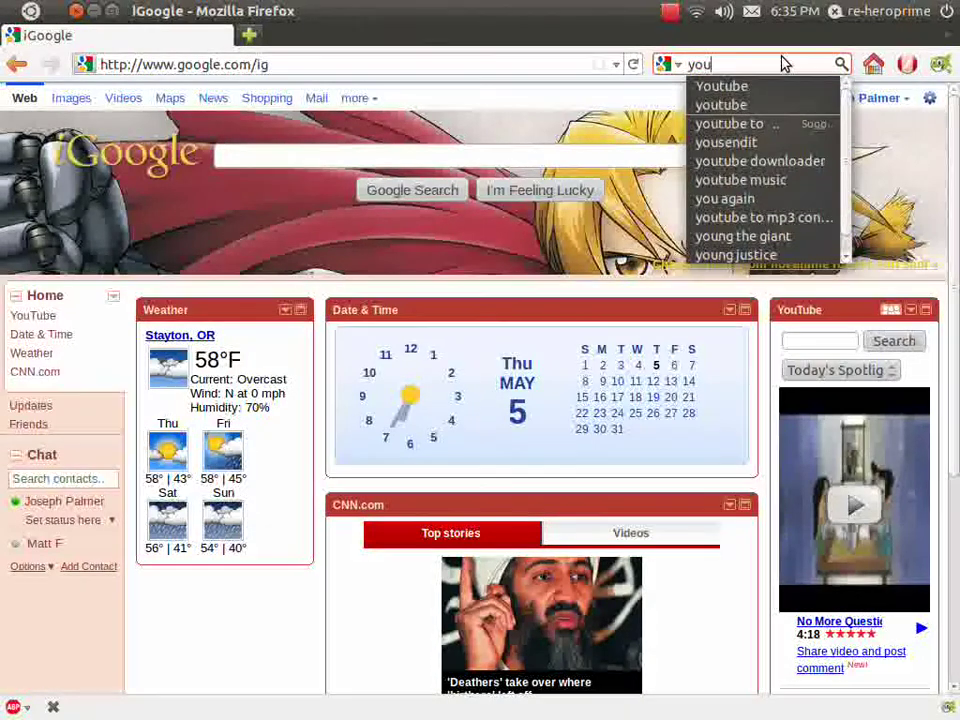
pyautogui.click(769, 107)
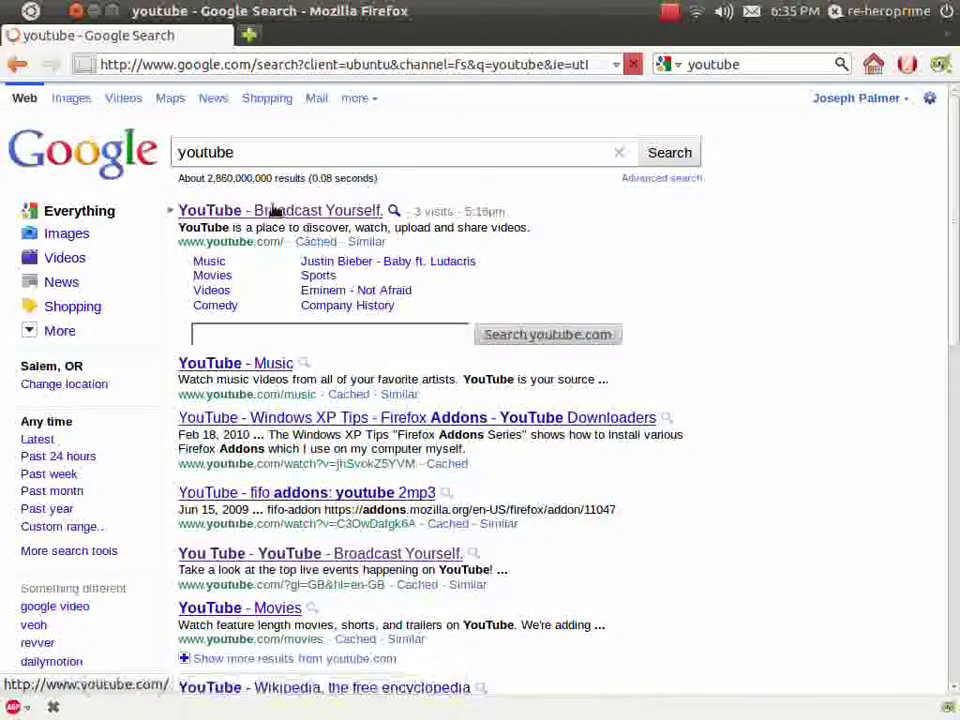
pyautogui.click(274, 211)
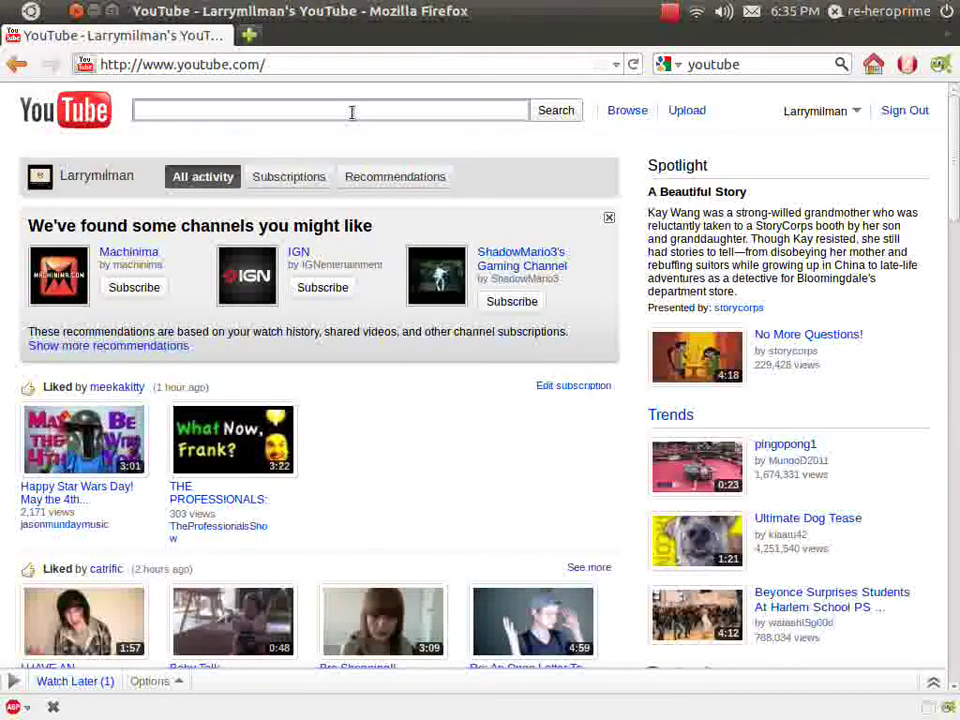
# Search YouTube for 'breaking benjamin i will not bow' and open the official video
pyautogui.click(352, 112)
pyautogui.write('Bi')
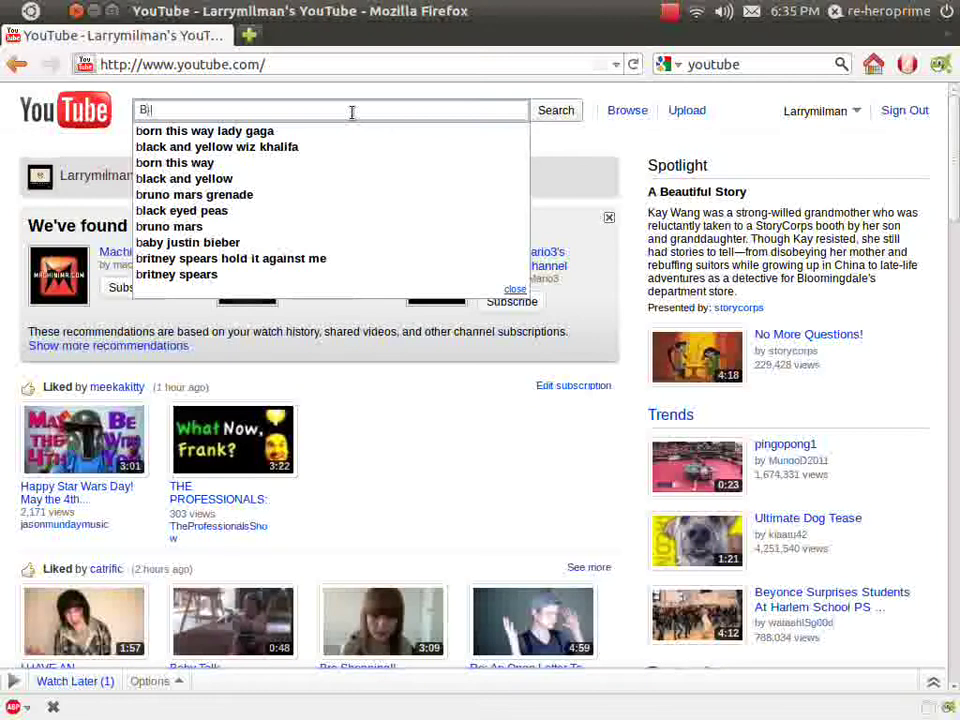
pyautogui.write('reaking ')
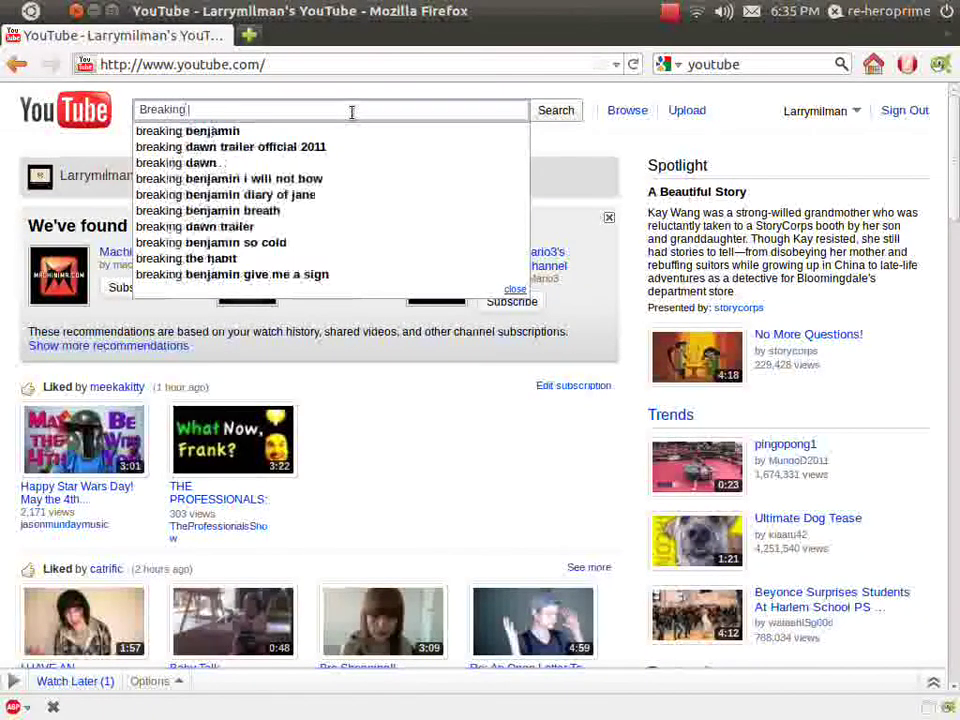
pyautogui.write('B')
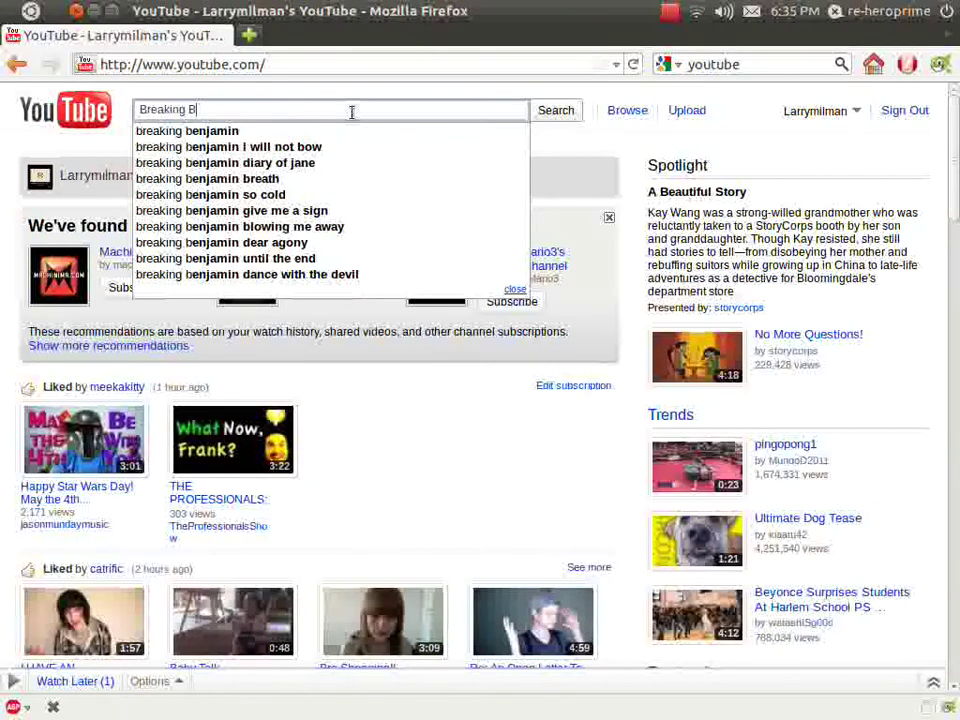
pyautogui.write('reaking')
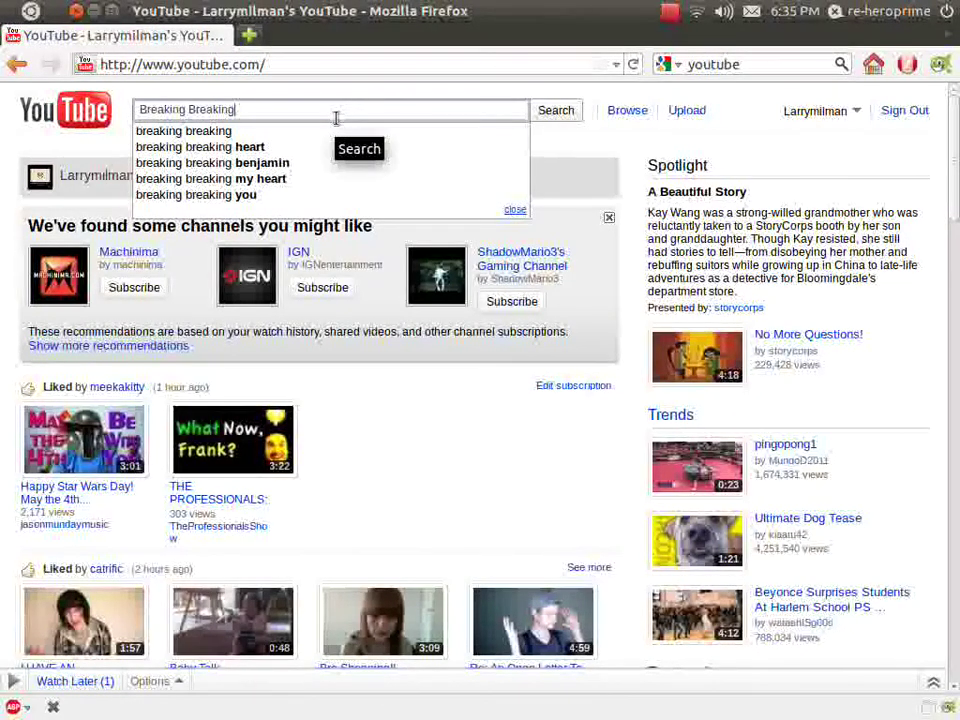
pyautogui.press('BackSpace')
pyautogui.press('BackSpace')
pyautogui.press('BackSpace')
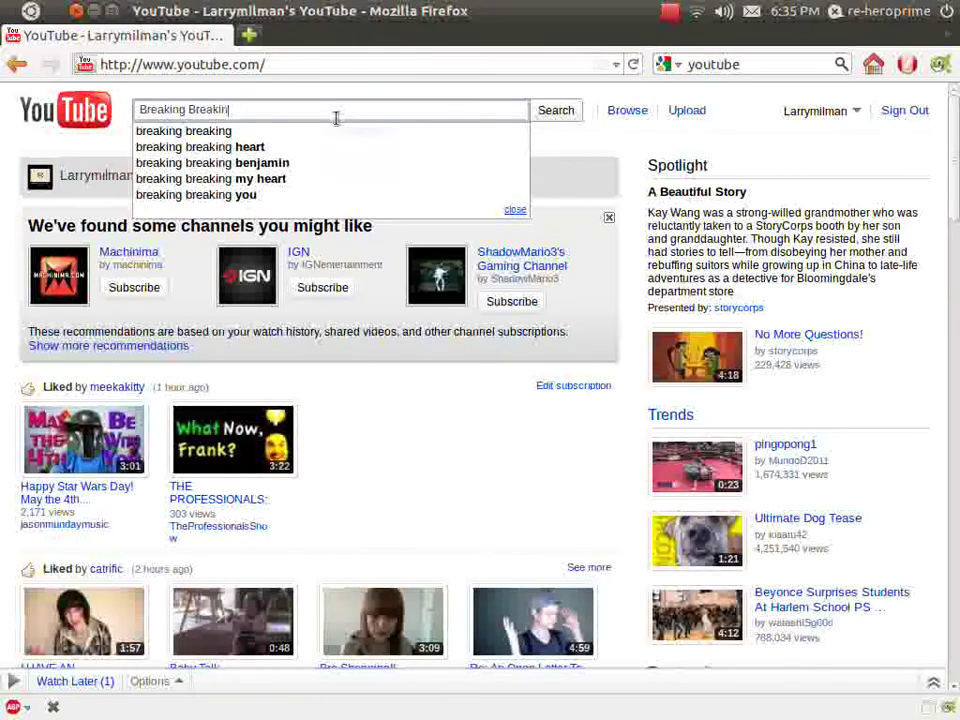
pyautogui.press('BackSpace')
pyautogui.press('BackSpace')
pyautogui.press('BackSpace')
pyautogui.press('BackSpace')
pyautogui.write('e')
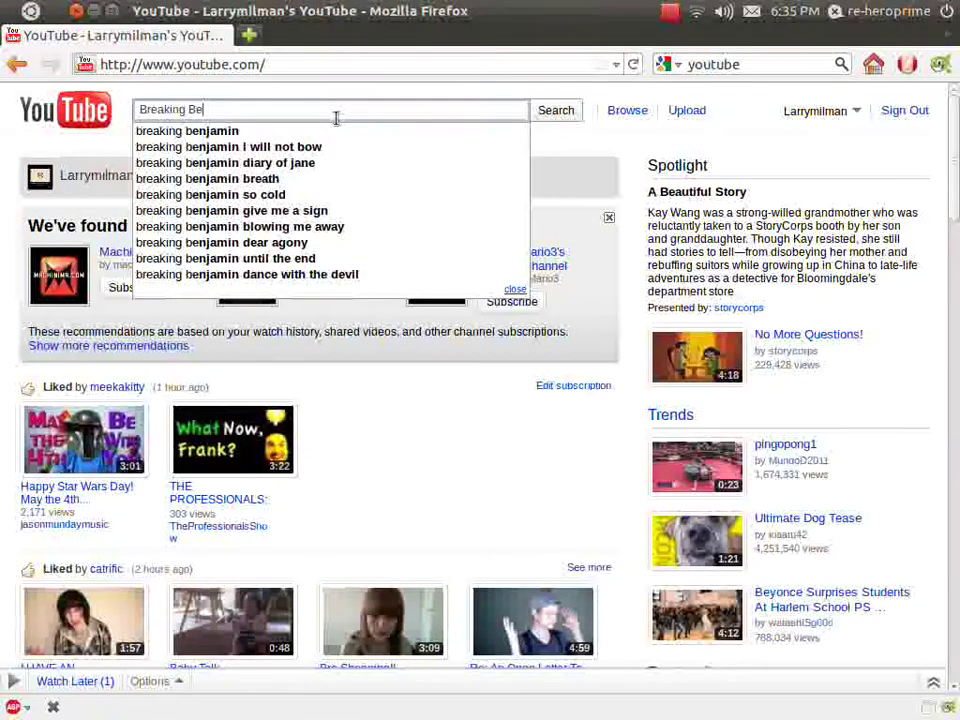
pyautogui.write('njin')
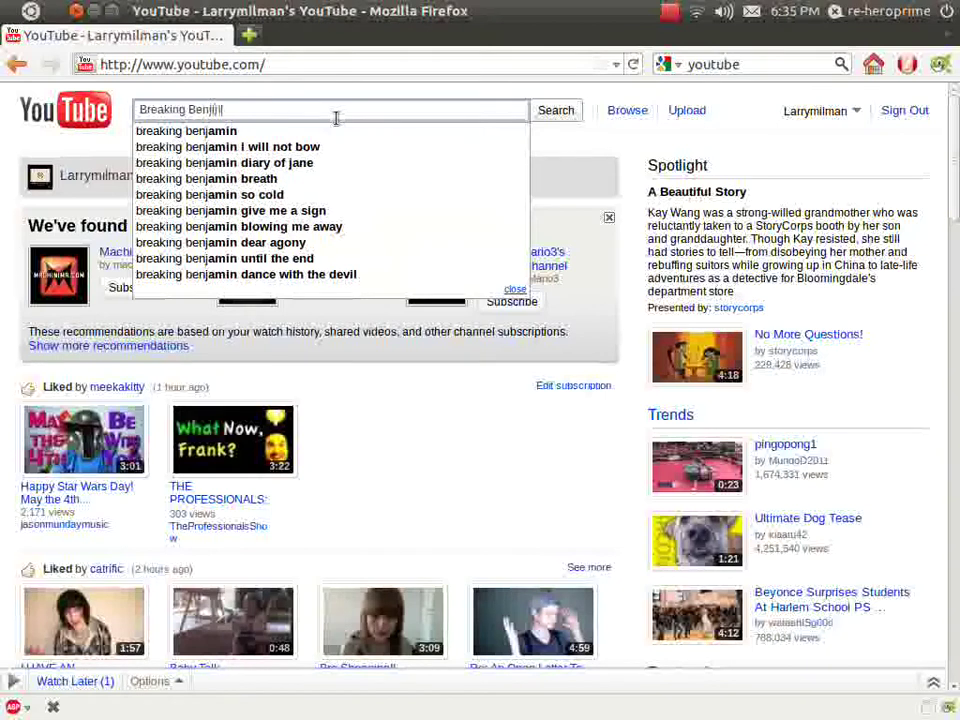
pyautogui.press('BackSpace')
pyautogui.press('BackSpace')
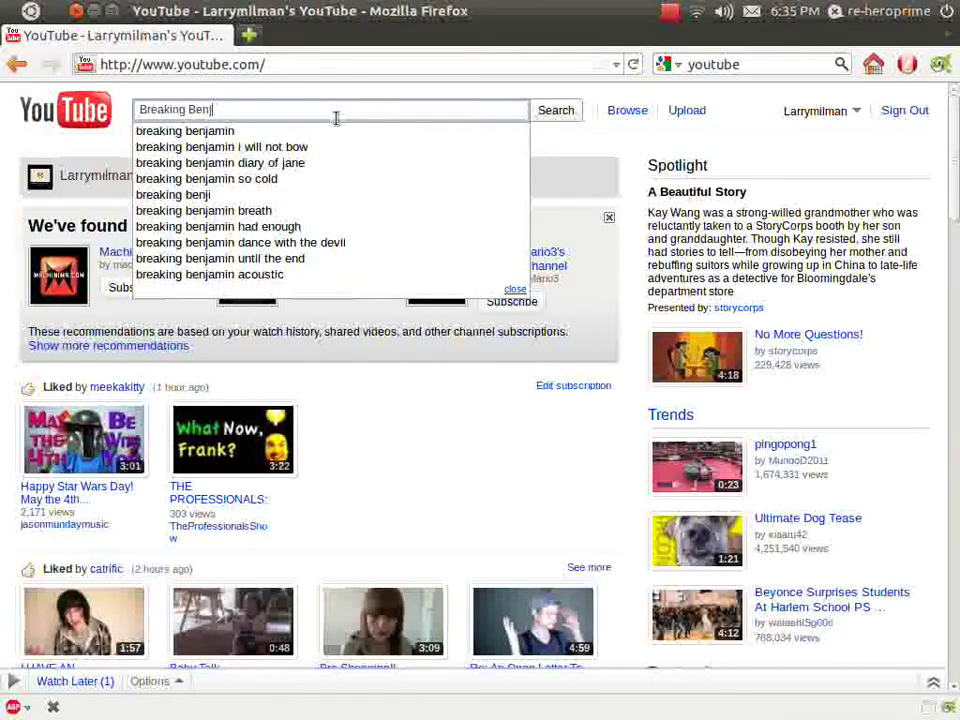
pyautogui.press('BackSpace')
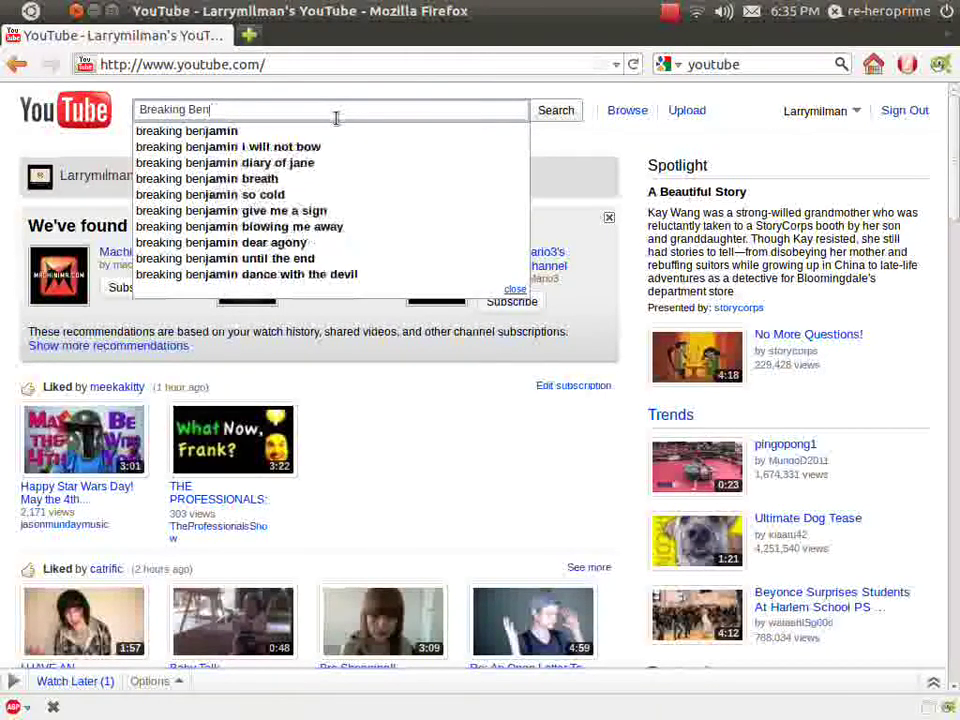
pyautogui.click(289, 148)
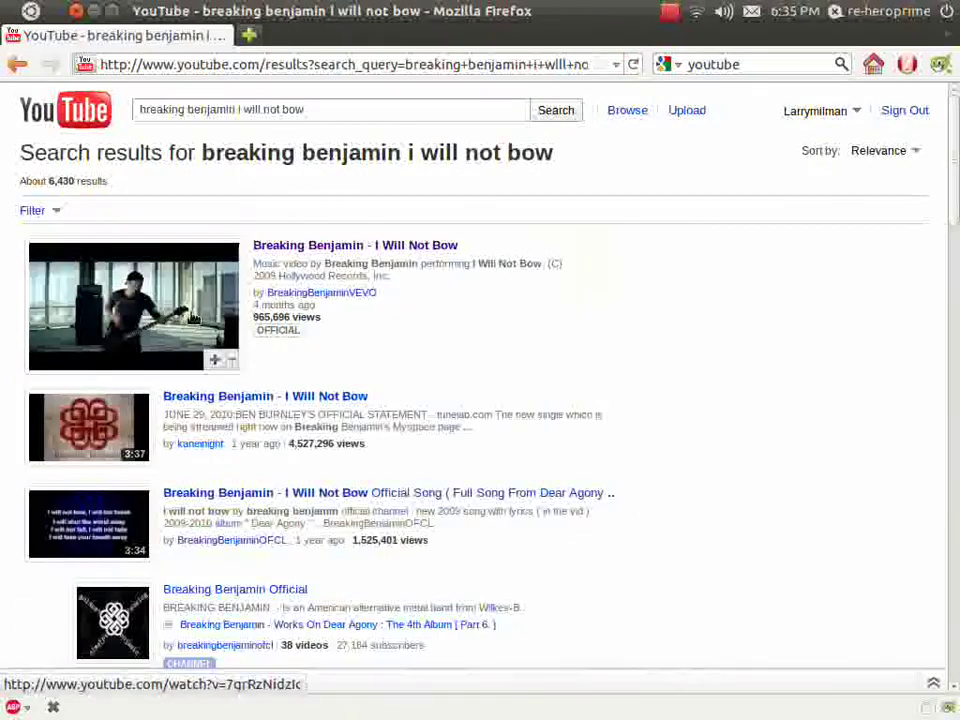
pyautogui.click(165, 303)
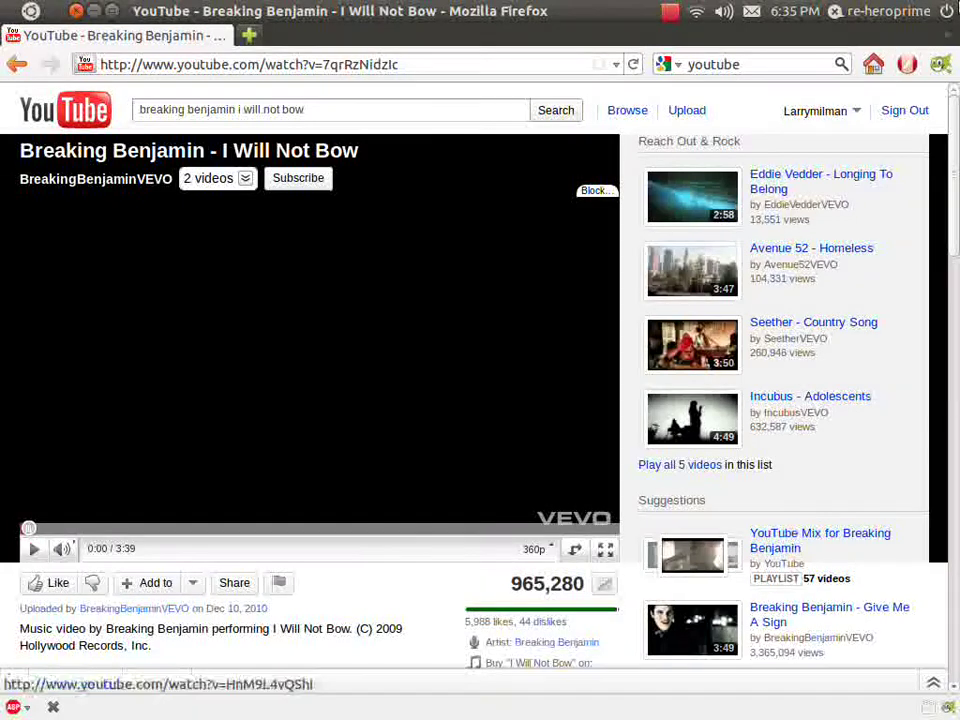
# Use the UnPlug toolbar button to save the I Will Not Bow video to disk, then close UnPlug
pyautogui.click(940, 64)
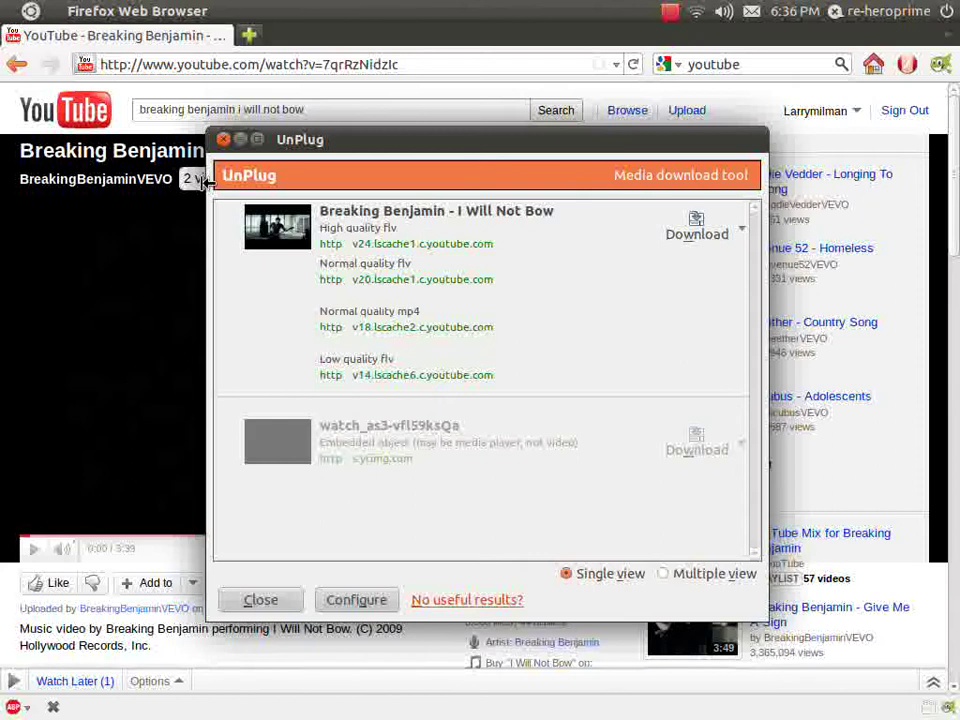
pyautogui.moveTo(25, 100)
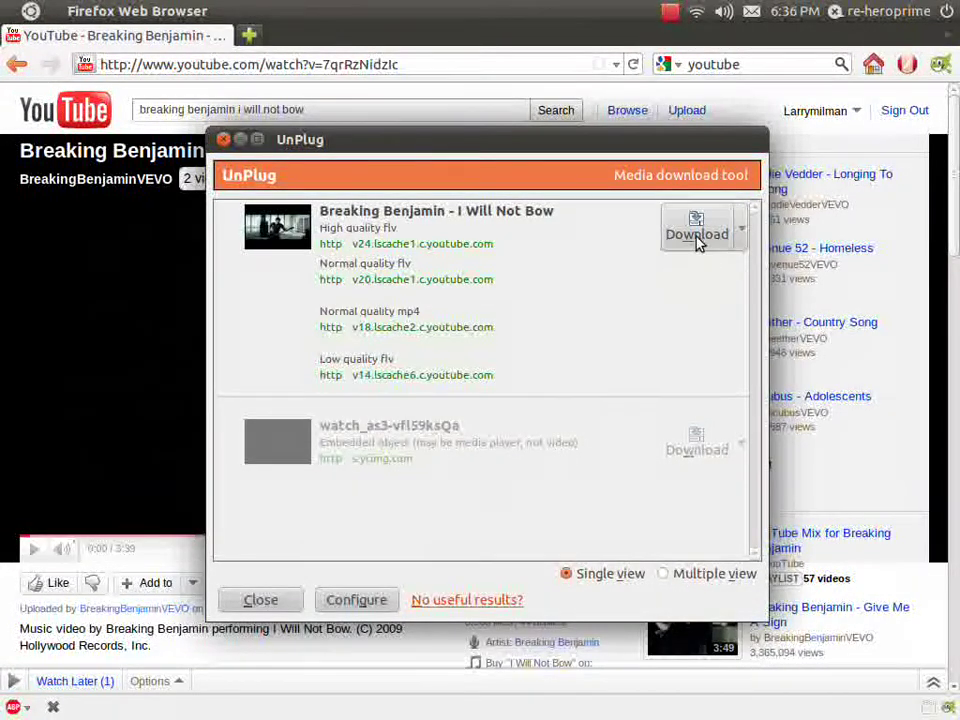
pyautogui.click(742, 238)
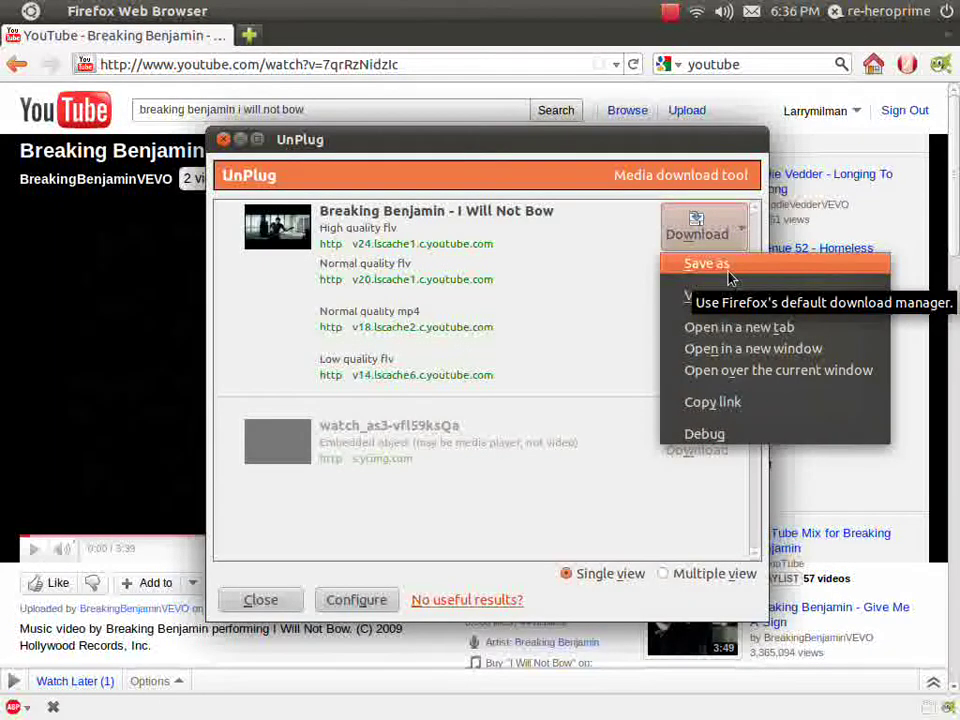
pyautogui.click(226, 146)
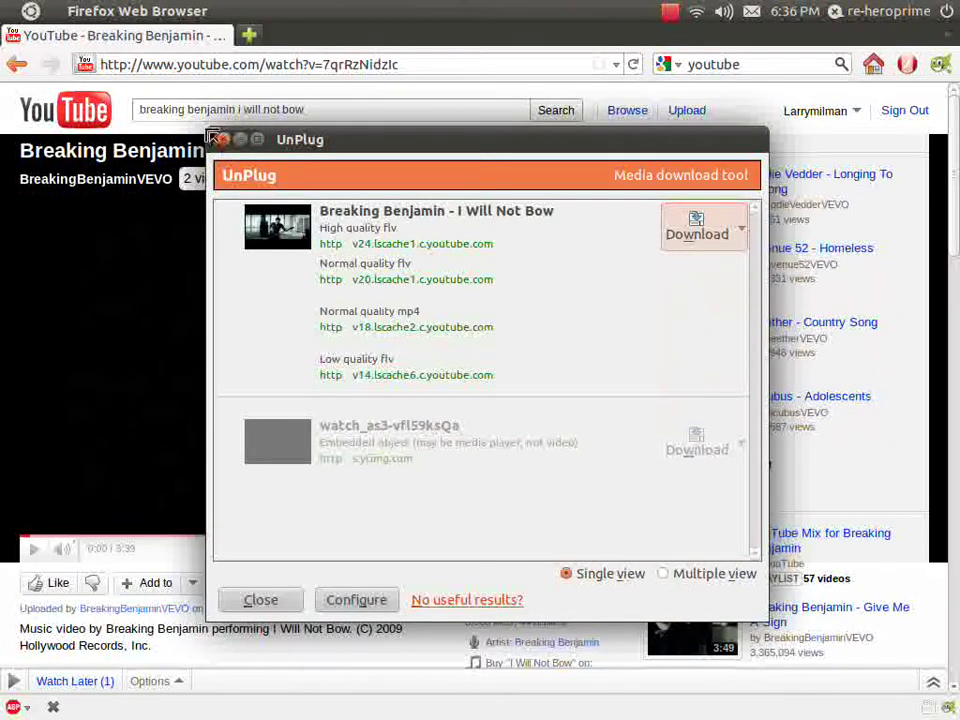
pyautogui.click(226, 146)
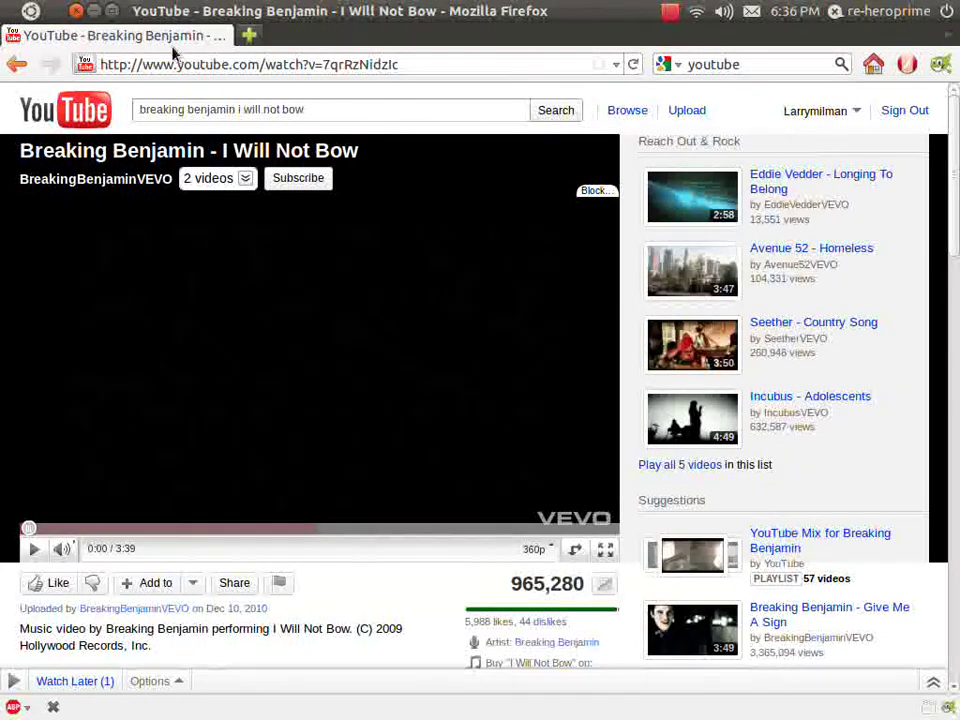
# Close Firefox and drop Breaking Benjamin - I Will Not Bow.flv onto WinFF to open it
pyautogui.click(76, 11)
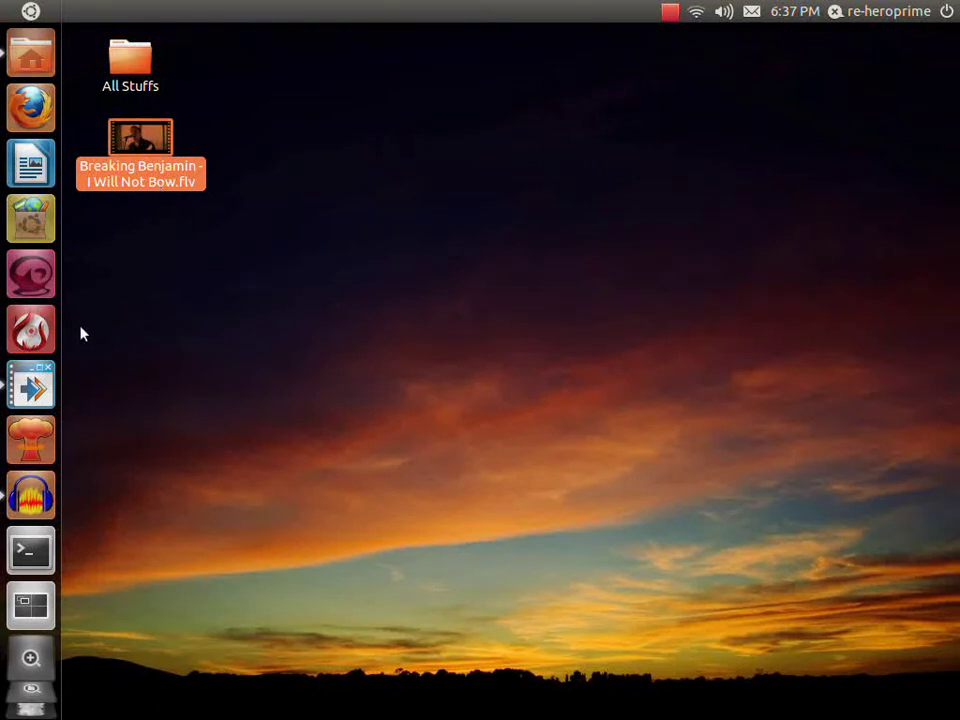
pyautogui.moveTo(33, 395); pyautogui.dragTo(31, 393)
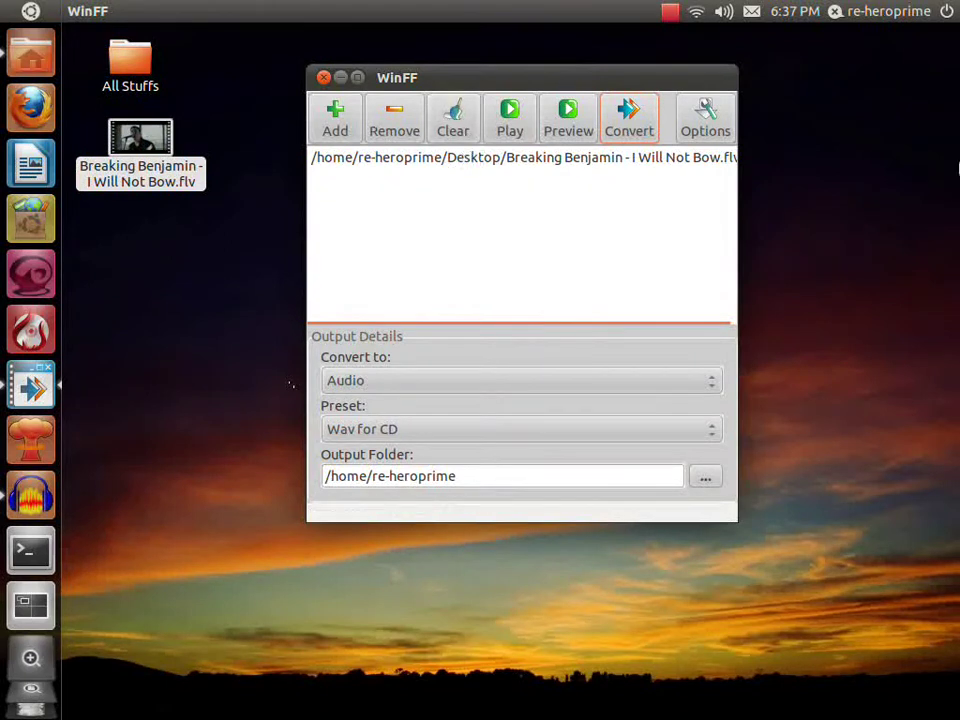
# Clear WinFF's file list and add the Breaking Benjamin FLV video
pyautogui.click(447, 131)
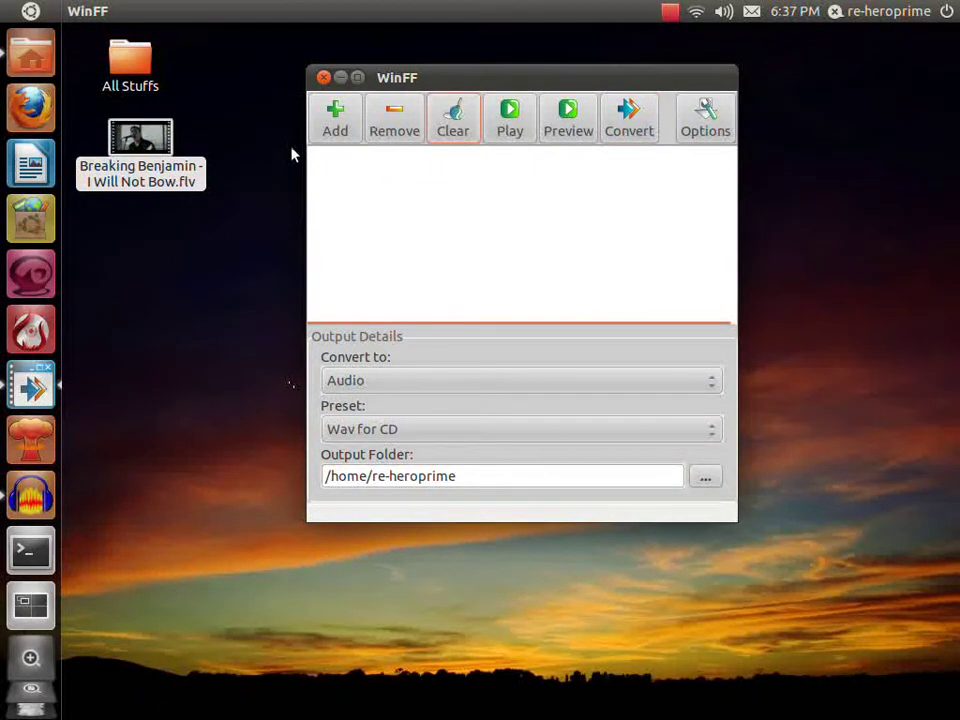
pyautogui.click(324, 138)
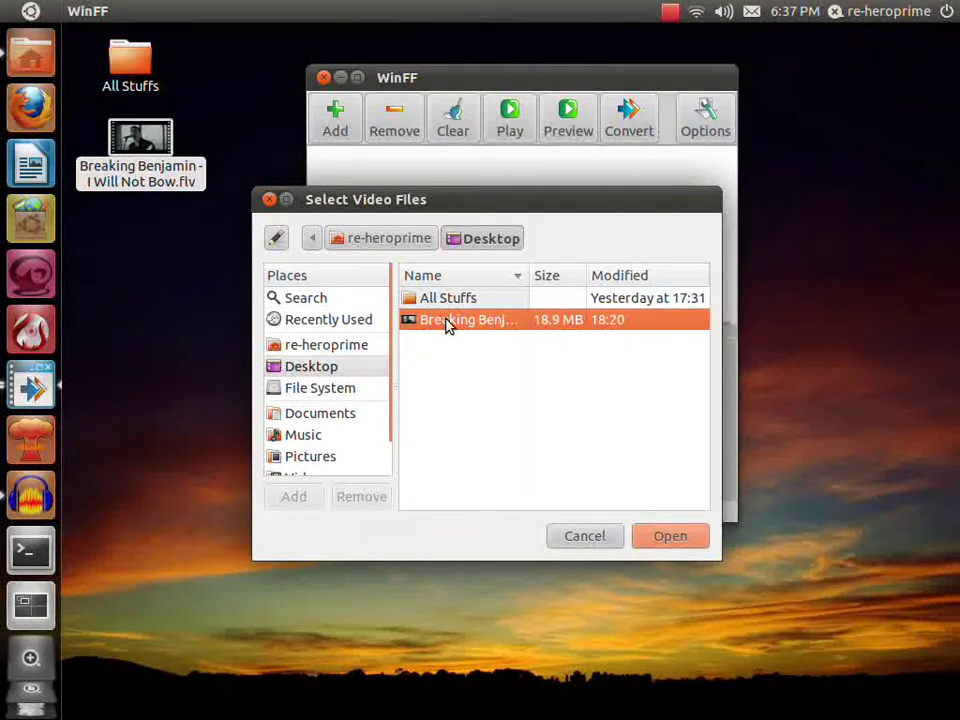
pyautogui.click(668, 530)
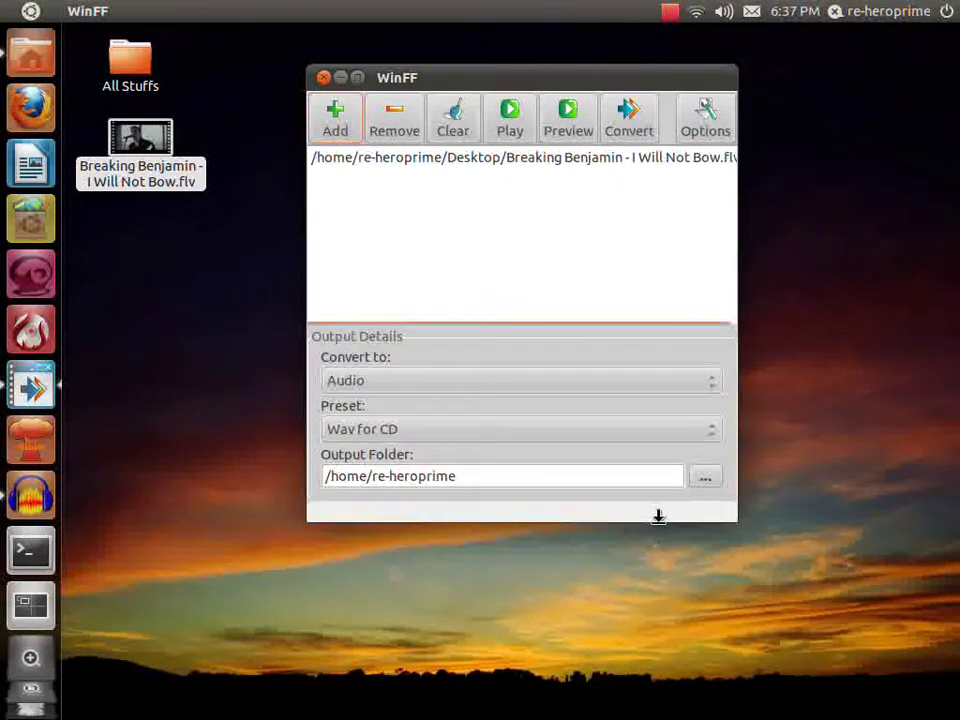
# Set output to Audio with the Wav for CD preset and start the conversion
pyautogui.click(413, 390)
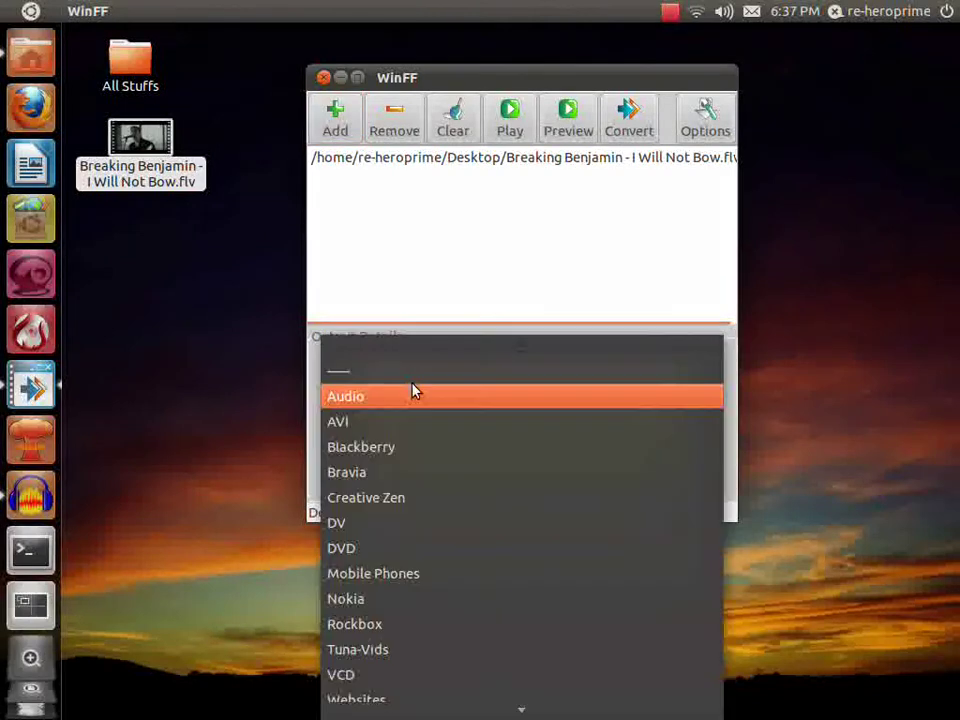
pyautogui.click(413, 390)
pyautogui.click(413, 390)
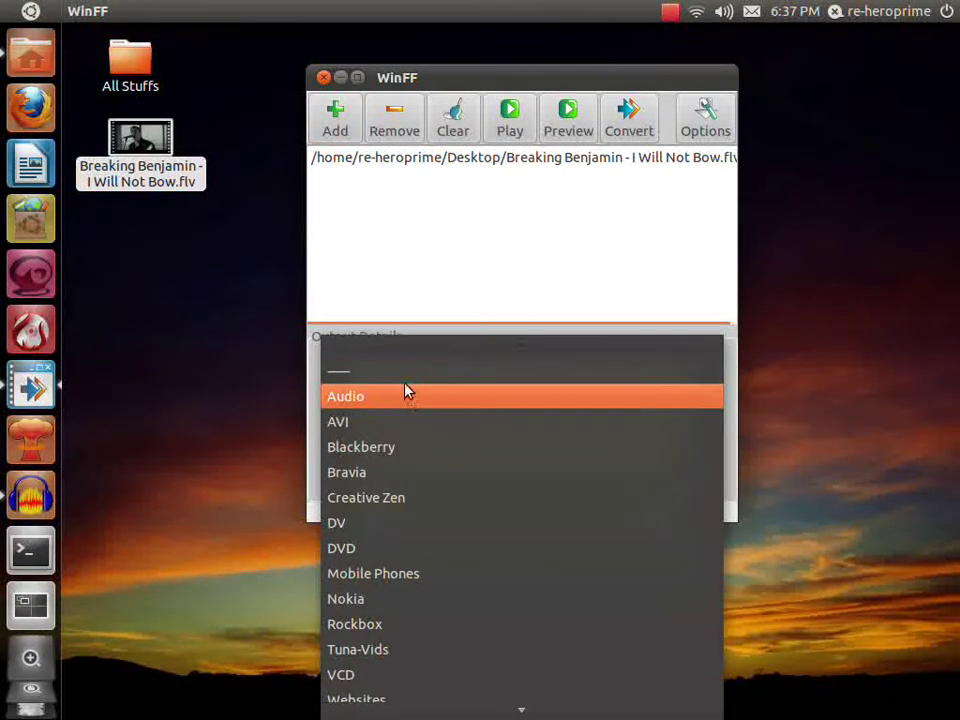
pyautogui.click(407, 383)
pyautogui.click(407, 385)
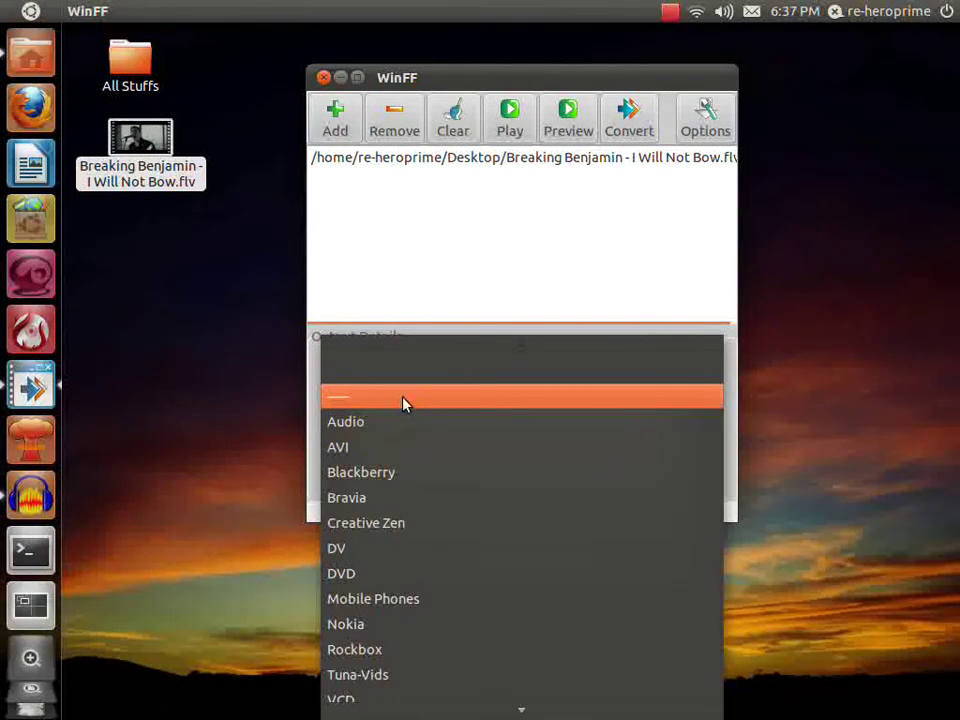
pyautogui.click(401, 420)
pyautogui.click(411, 426)
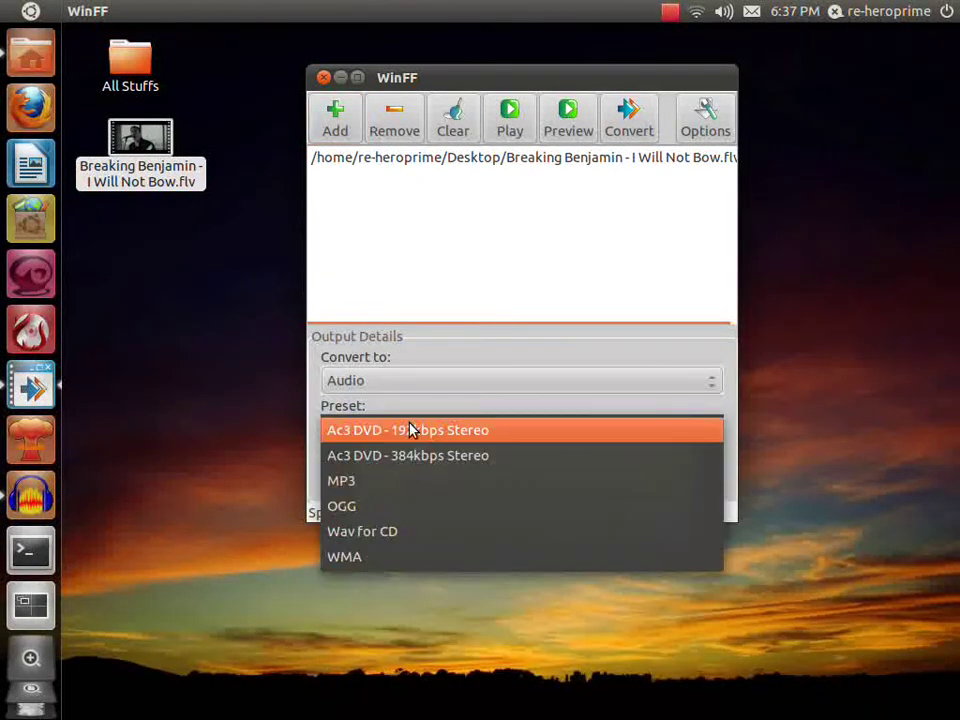
pyautogui.click(414, 532)
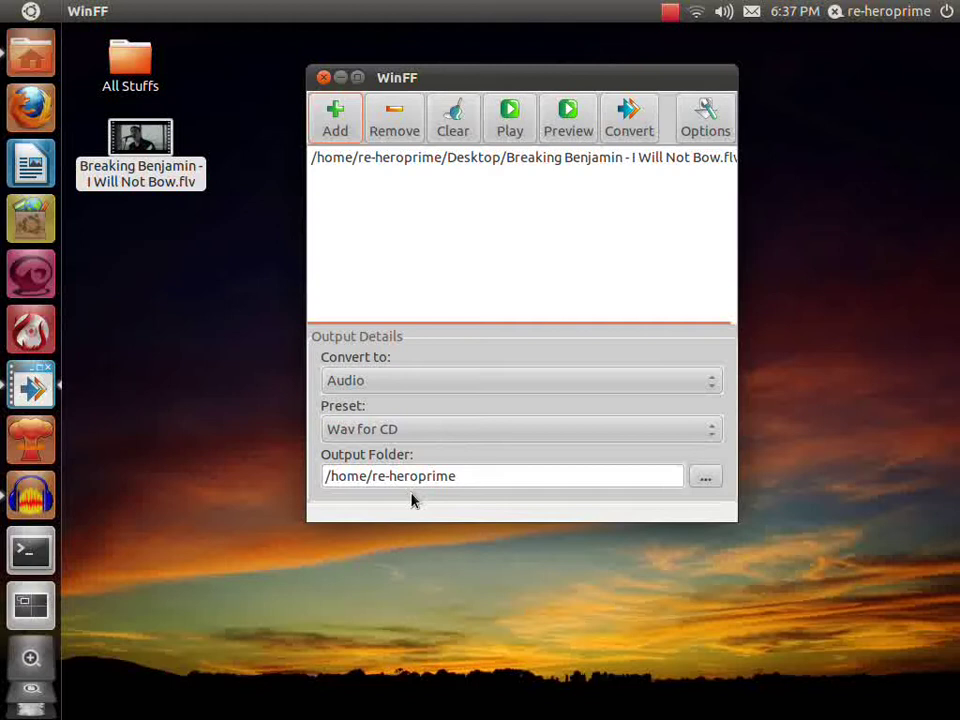
pyautogui.click(418, 432)
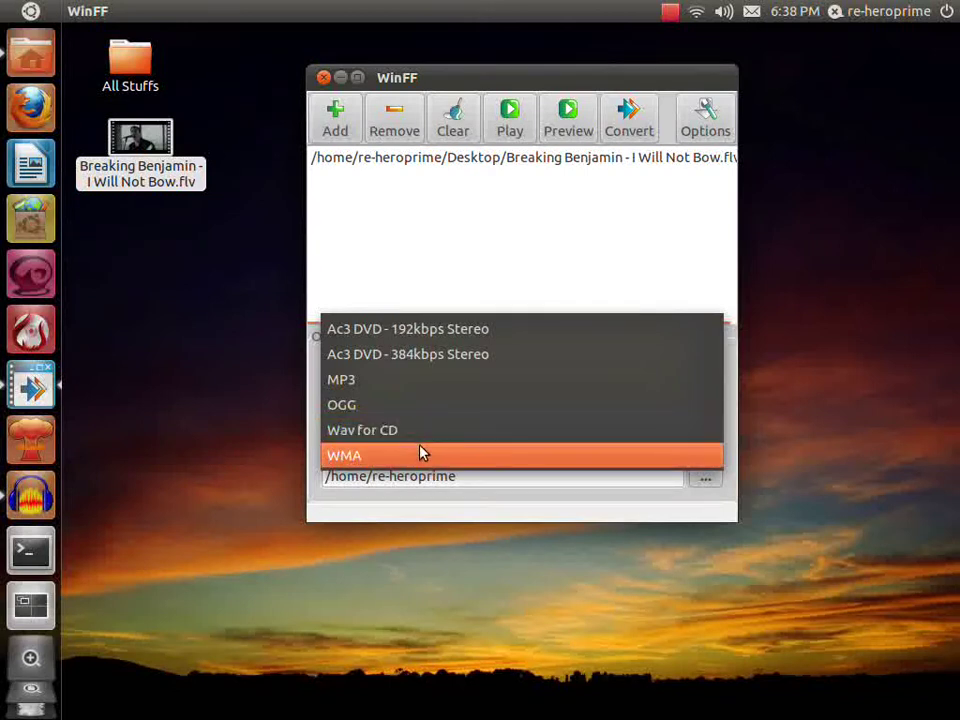
pyautogui.click(418, 433)
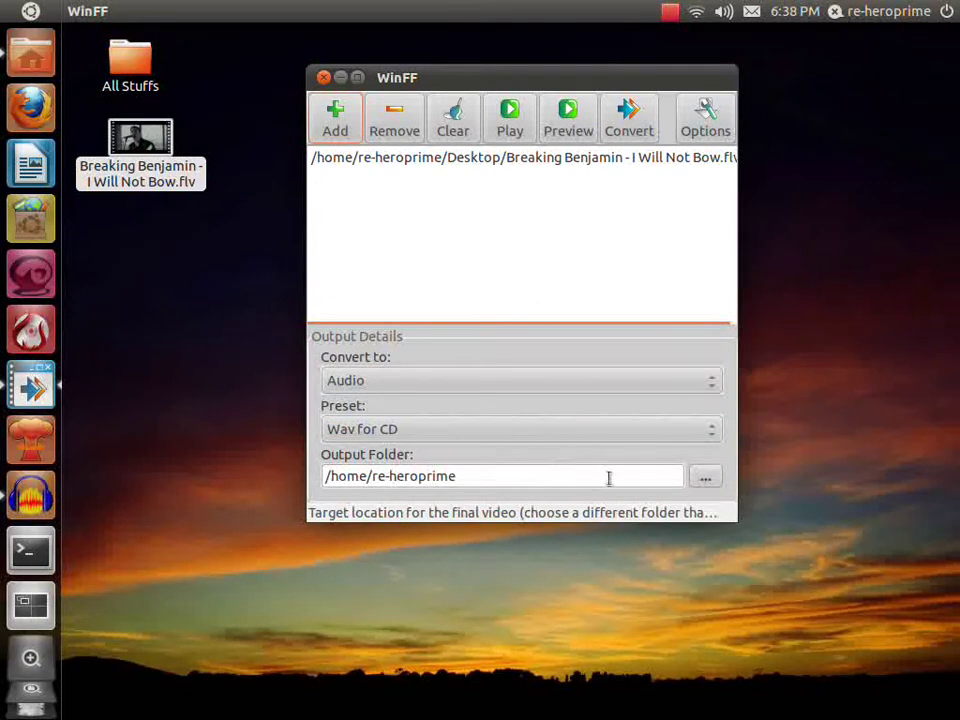
pyautogui.click(643, 137)
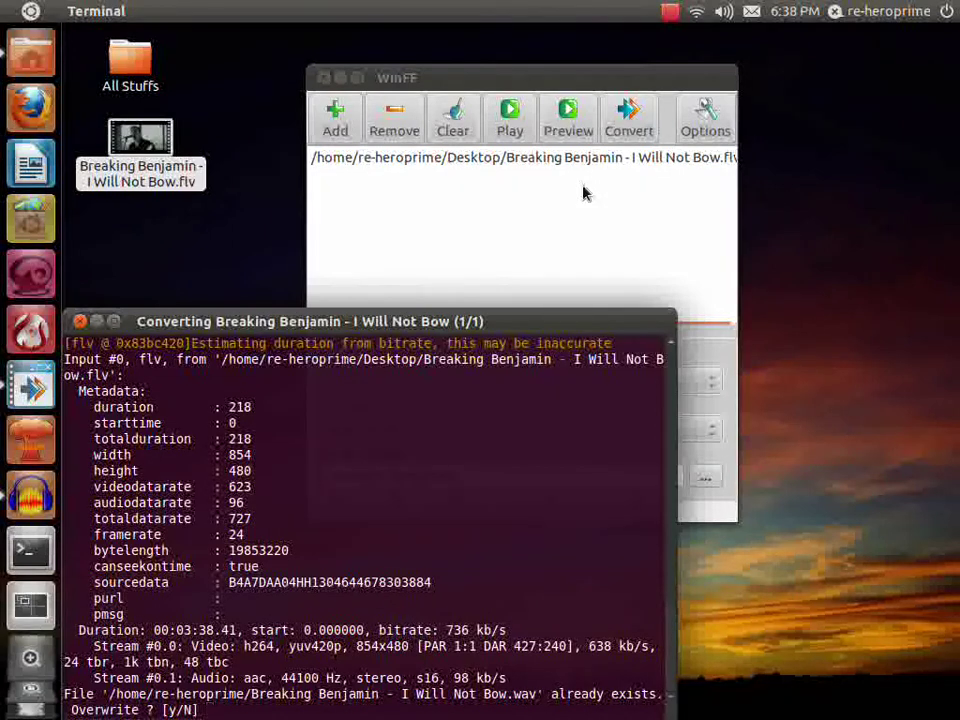
# Answer 'y' to overwrite I Will Not Bow.wav and close the finished conversion terminal
pyautogui.write('y')
pyautogui.press('Return')
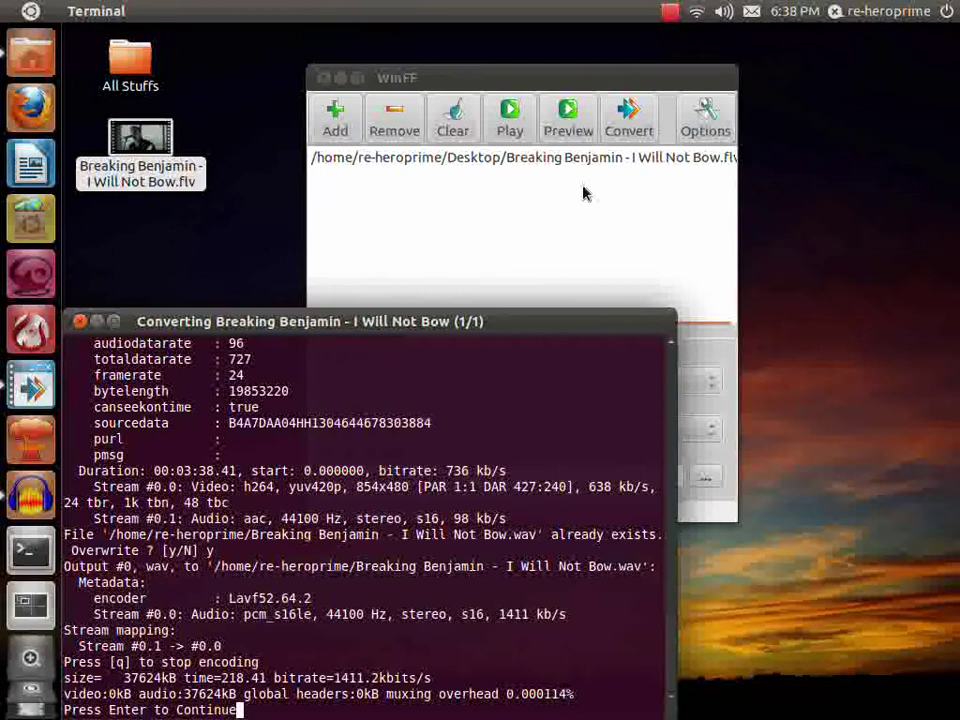
pyautogui.press('Return')
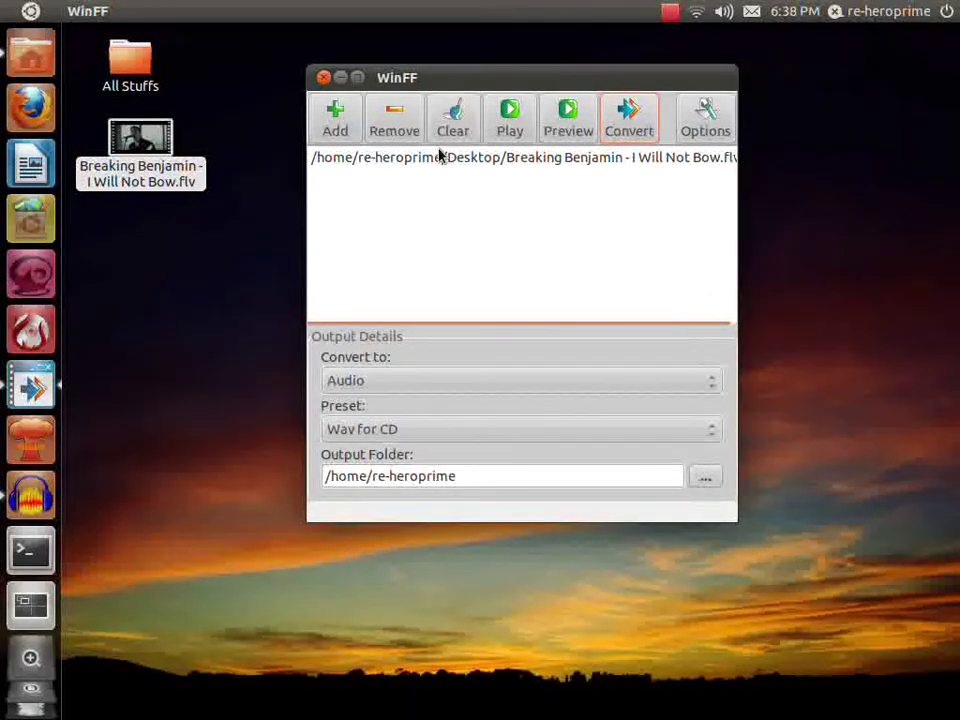
# Close WinFF, check the new WAV in the home folder, then minimize the file manager
pyautogui.click(323, 77)
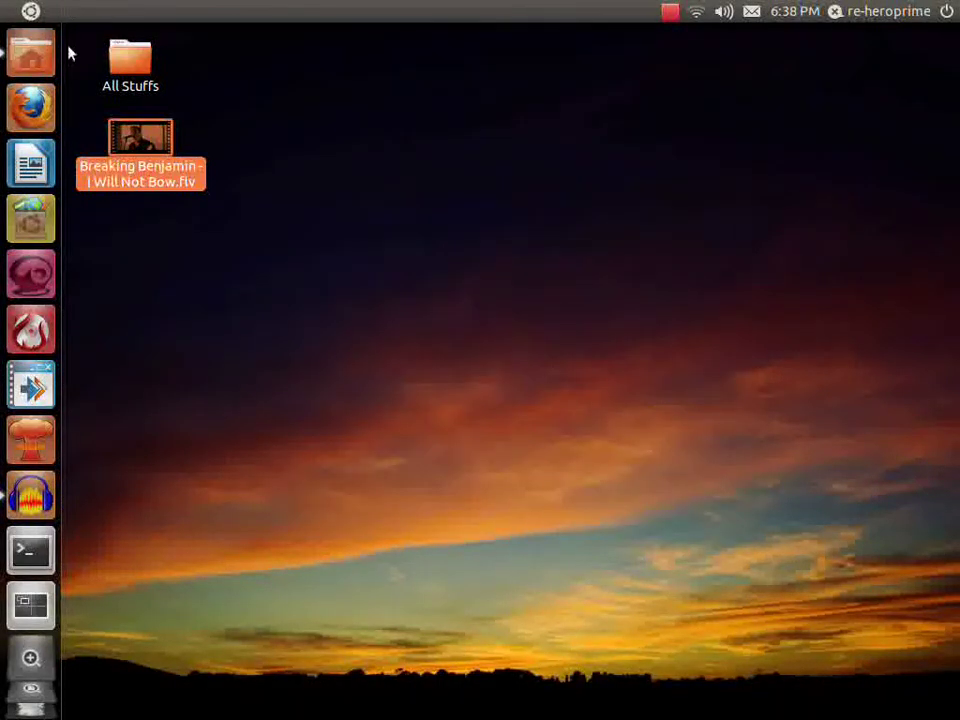
pyautogui.click(10, 50)
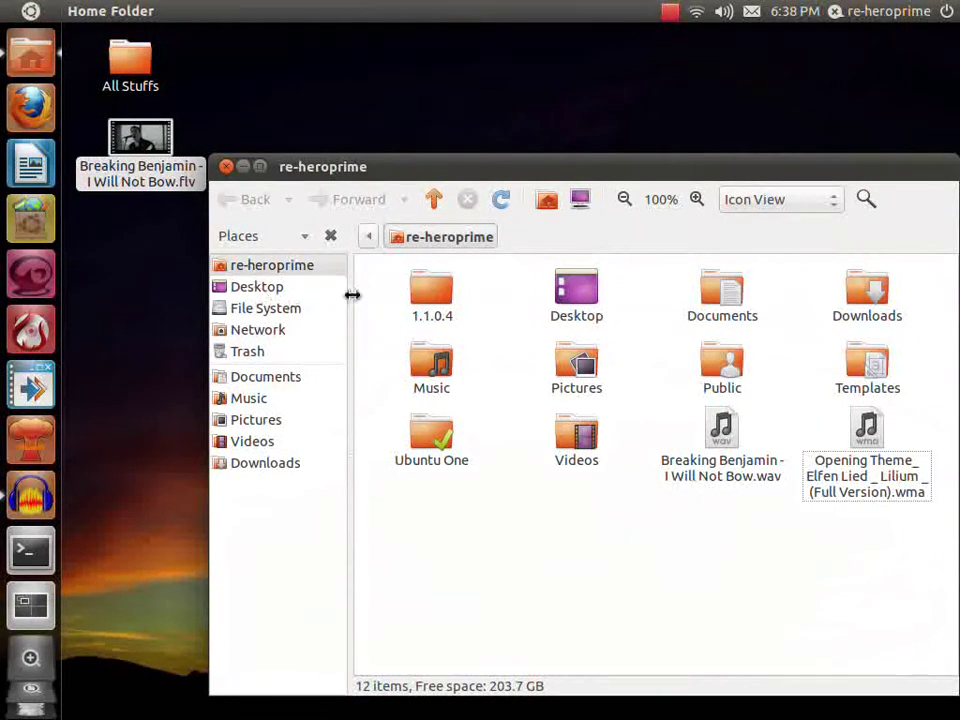
pyautogui.moveTo(855, 490)
pyautogui.click(238, 167)
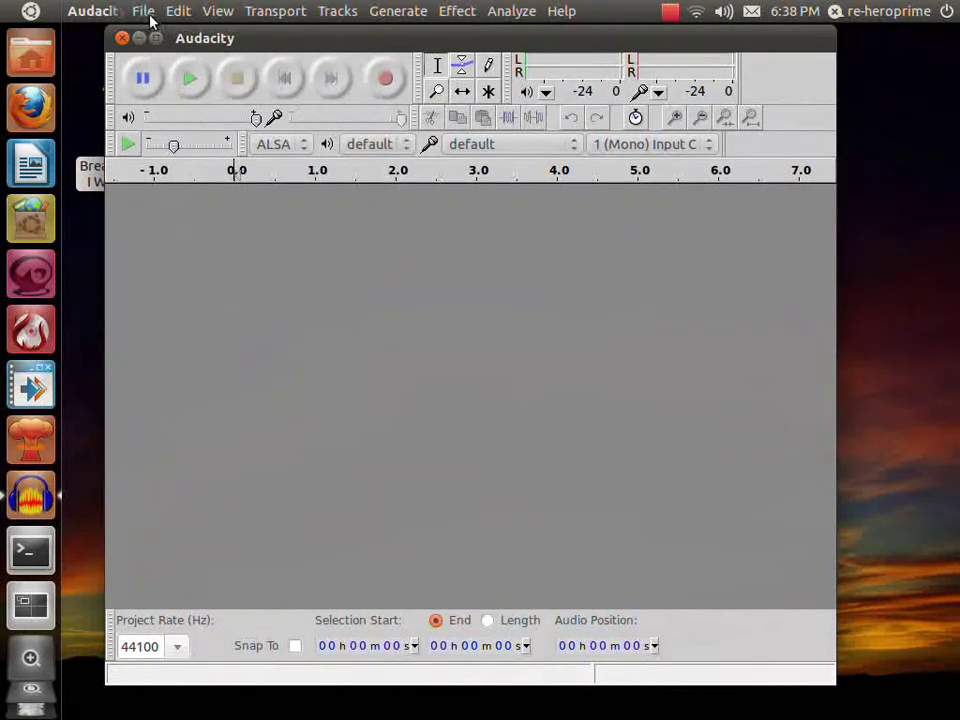
# Import 'Breaking Benjamin - I Will Not Bow.wav' from the home folder as a stereo track
pyautogui.click(144, 12)
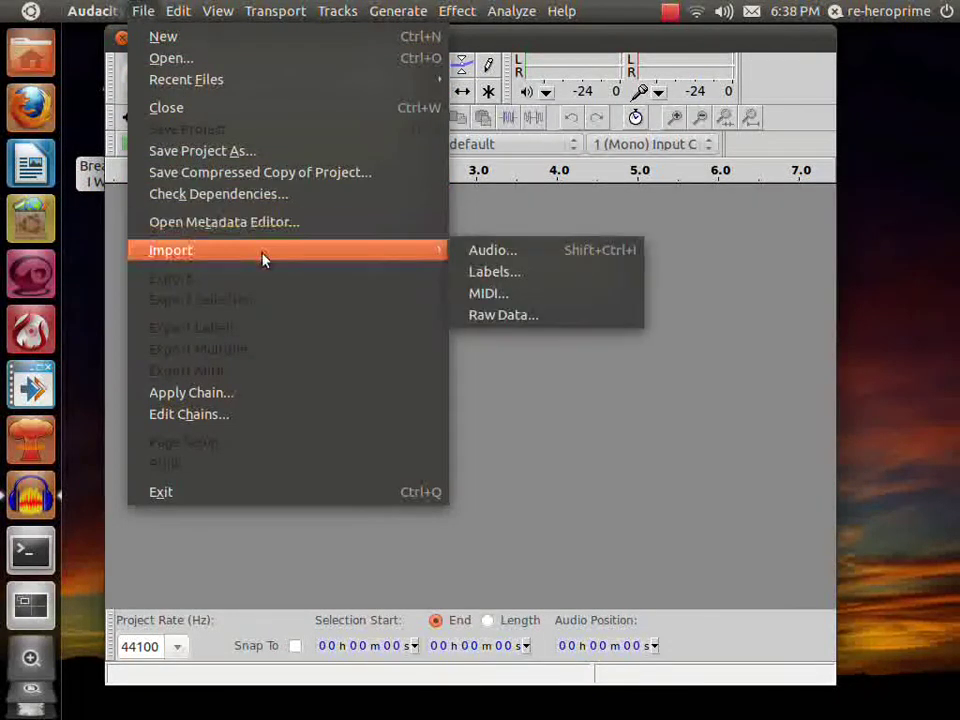
pyautogui.click(139, 62)
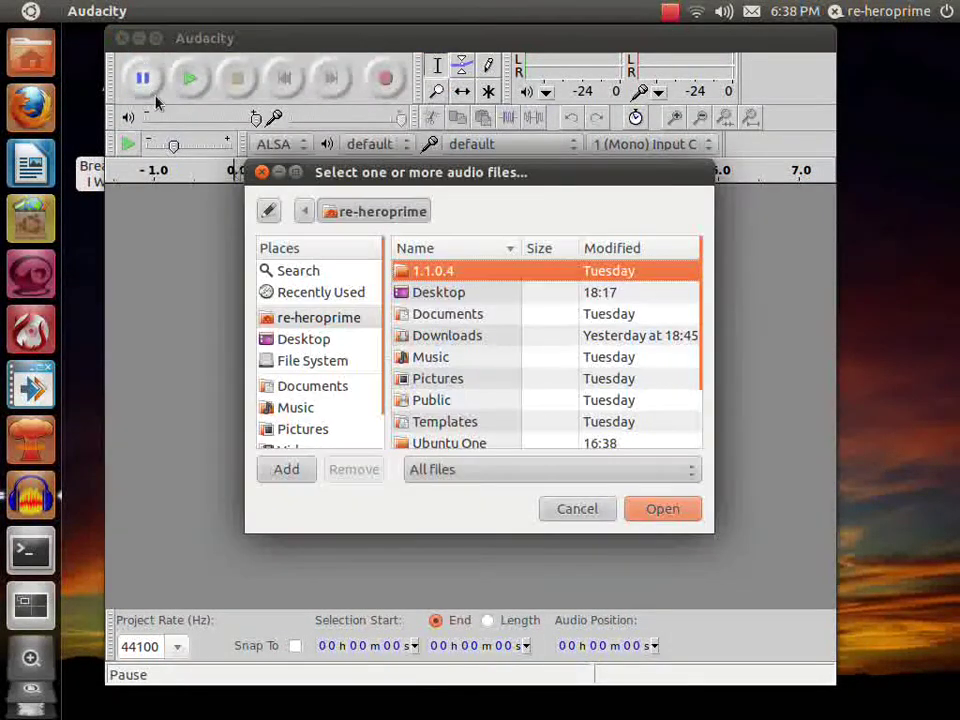
pyautogui.scroll(-2, 505, 360)
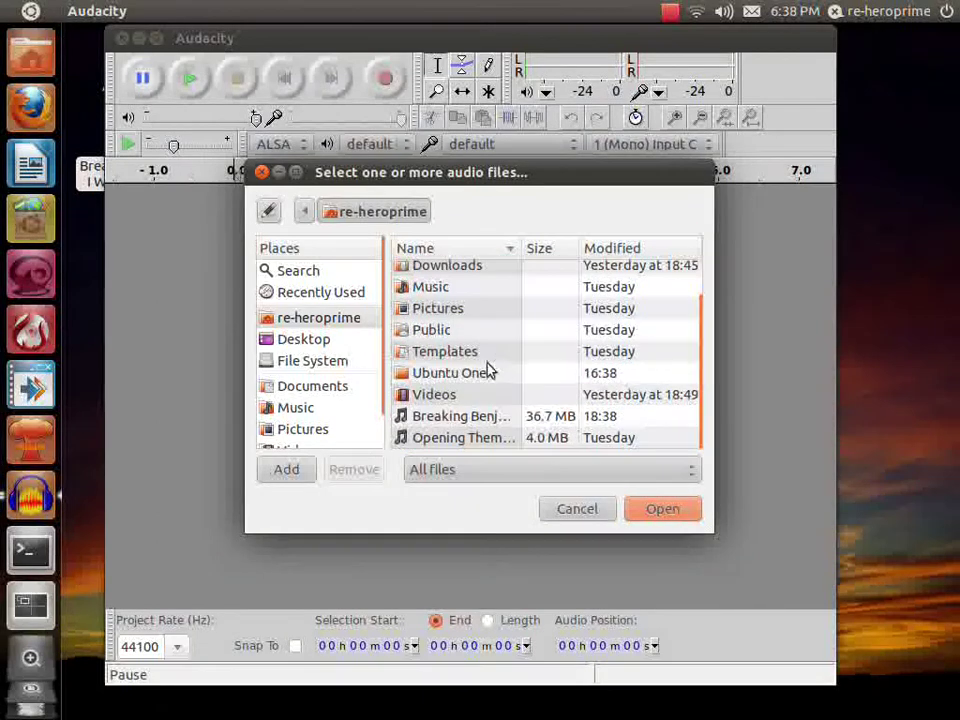
pyautogui.click(512, 415)
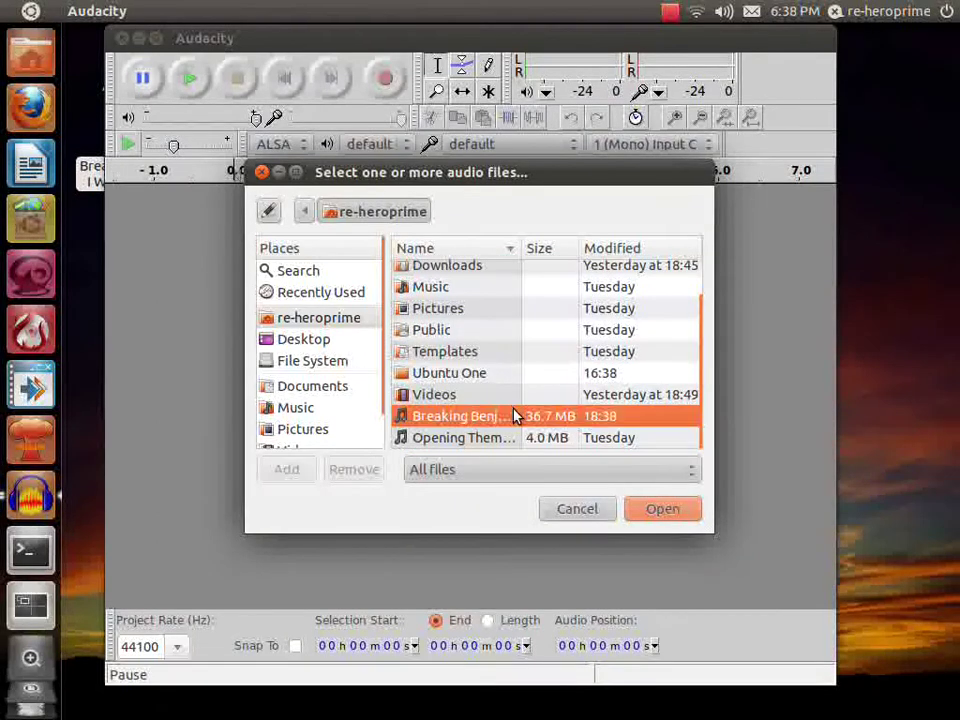
pyautogui.click(648, 512)
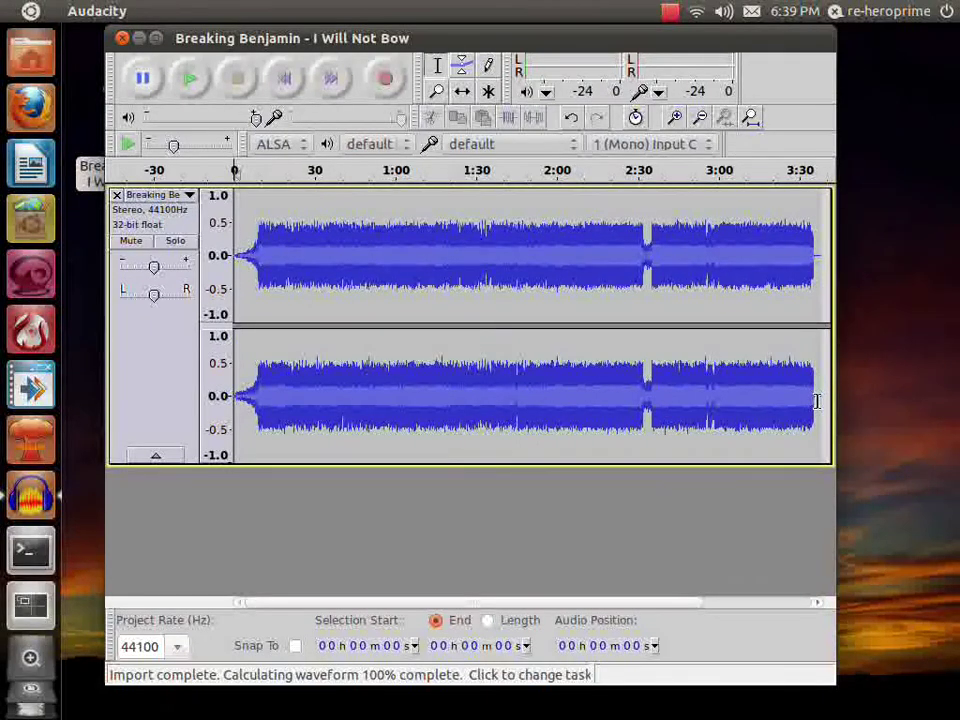
# Select the final two seconds of the waveform (3:36 to 3:38) and delete them
pyautogui.moveTo(816, 401); pyautogui.dragTo(821, 400)
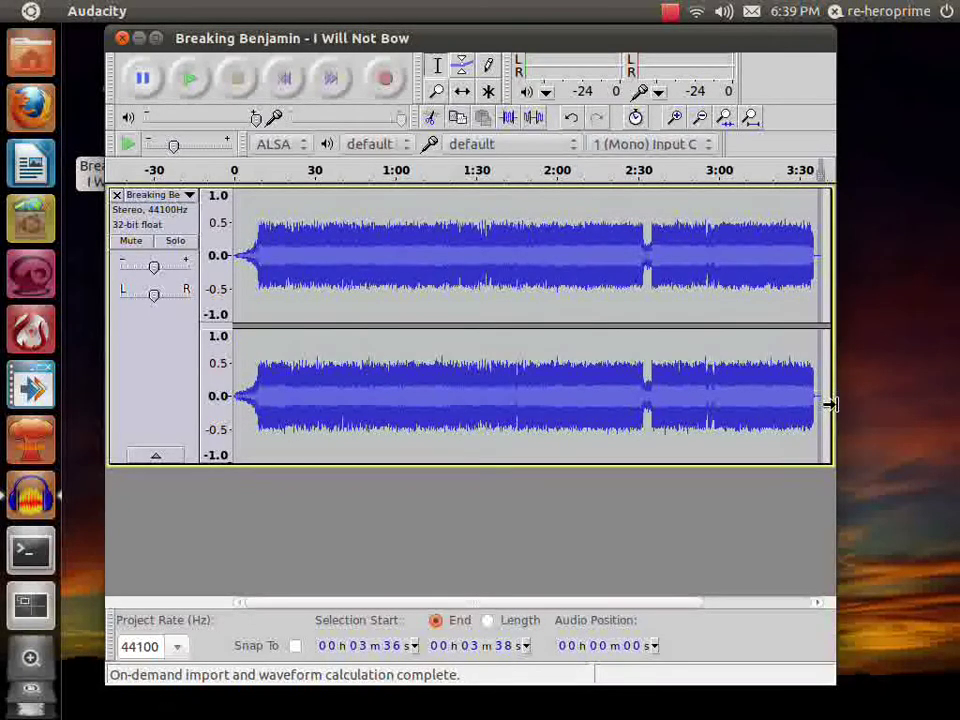
pyautogui.press('Left')
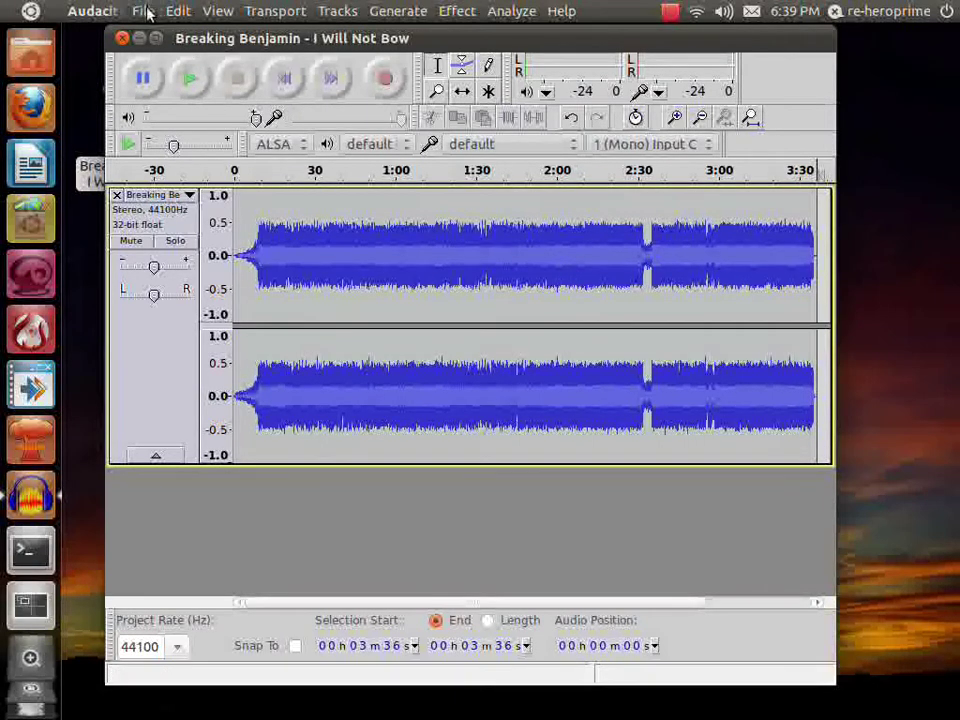
# Export the song as WAV (Microsoft) signed 16 bit PCM under its original name
pyautogui.click(143, 11)
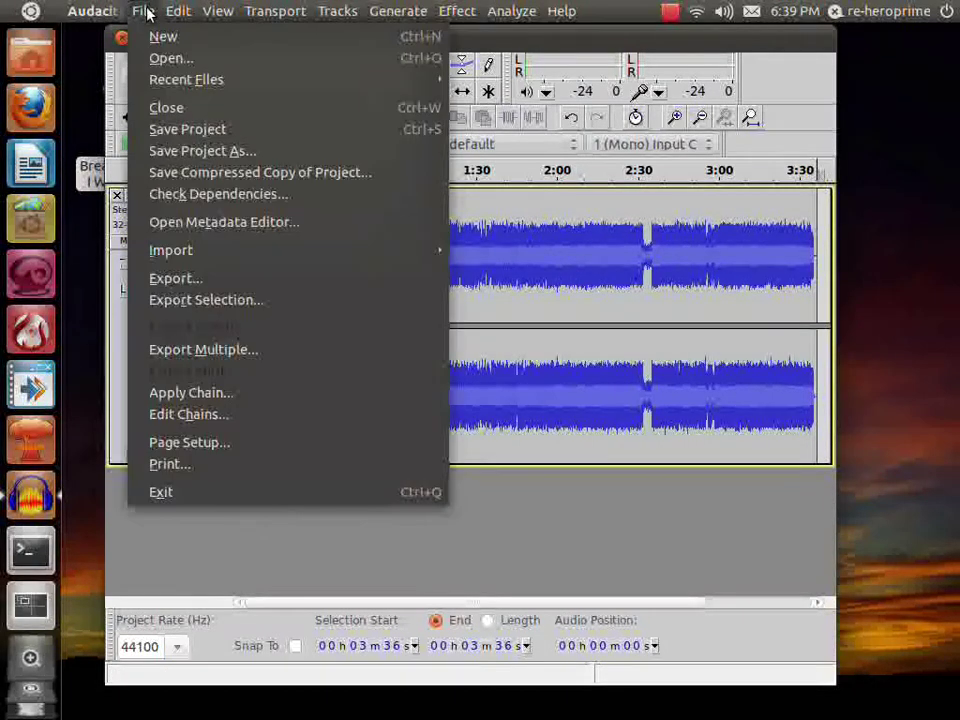
pyautogui.click(212, 282)
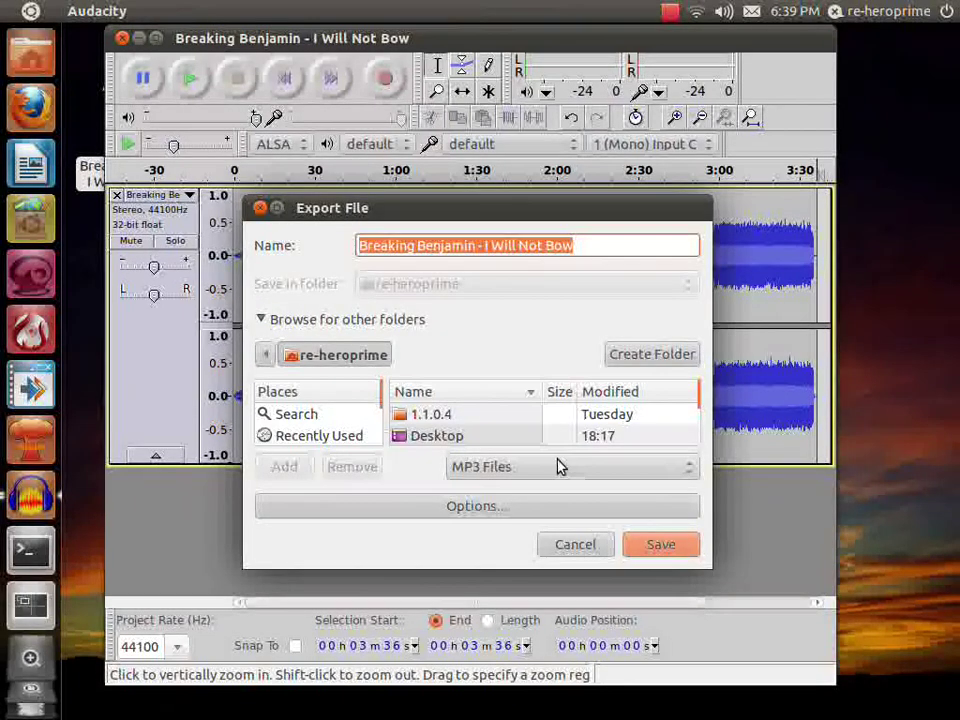
pyautogui.click(510, 468)
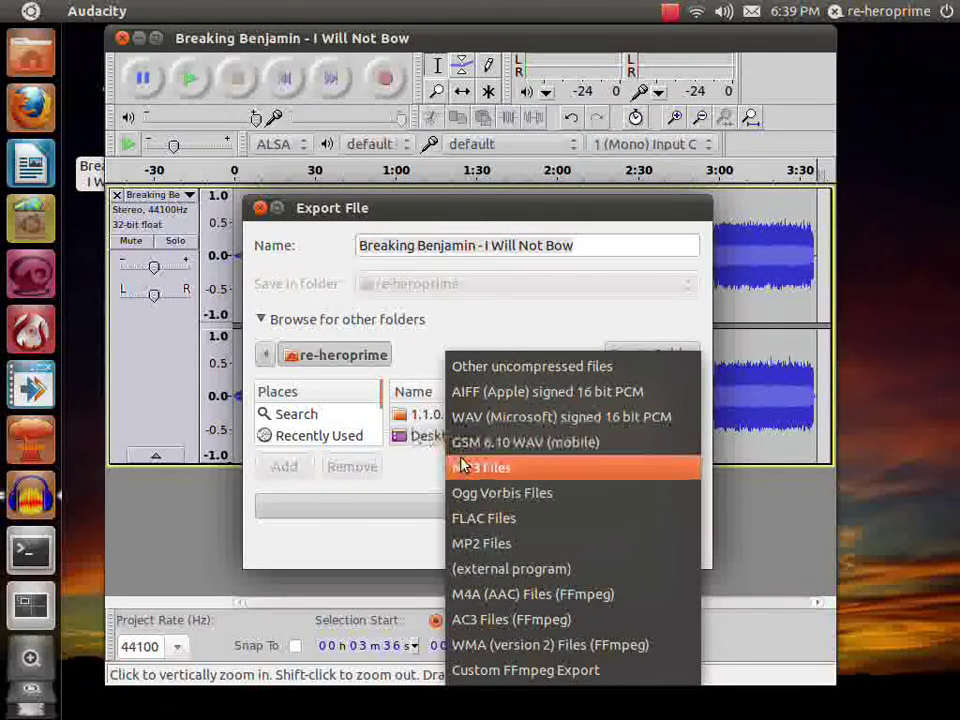
pyautogui.click(475, 417)
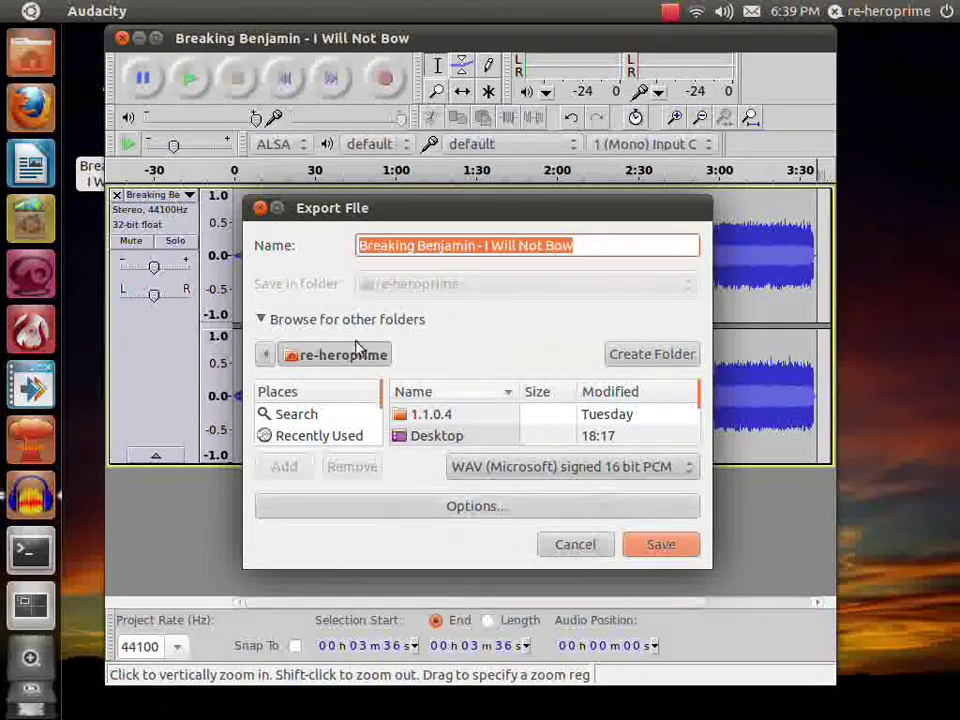
pyautogui.click(350, 508)
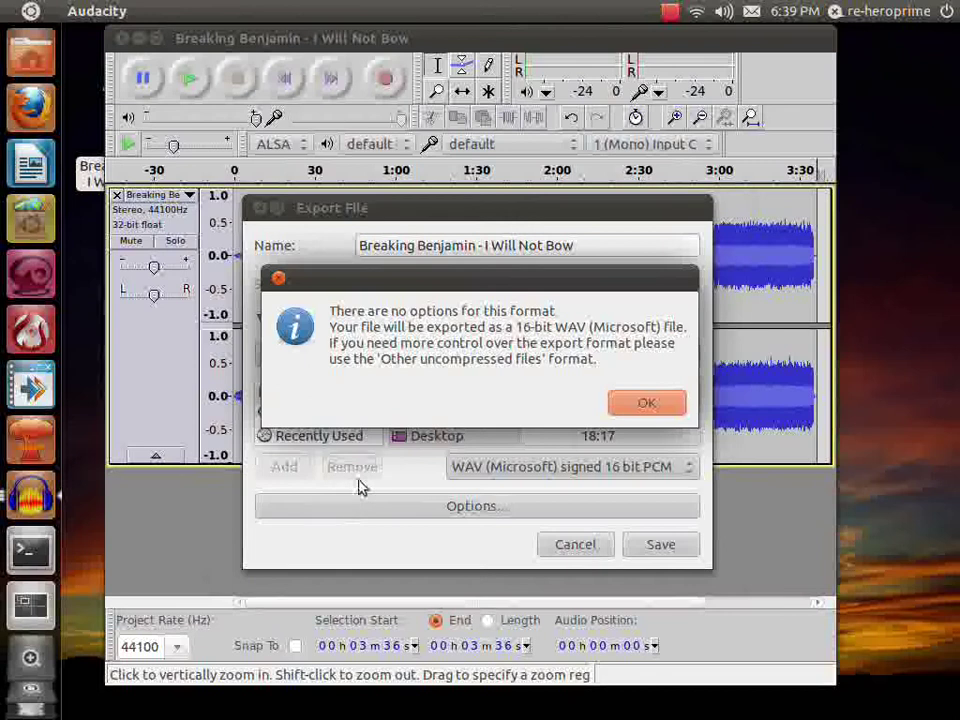
pyautogui.click(630, 402)
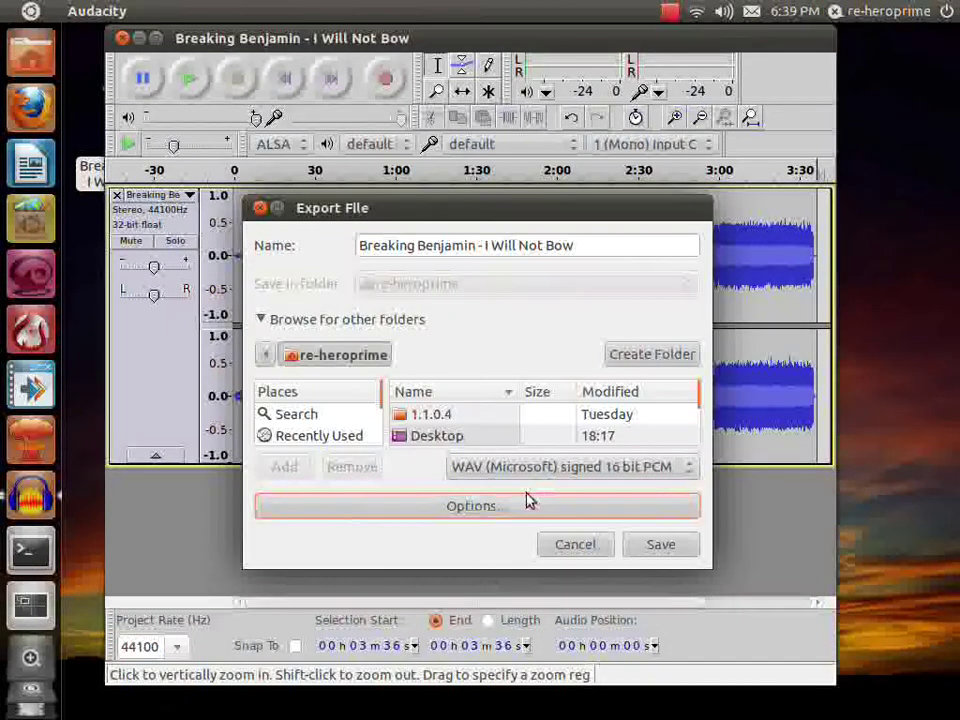
pyautogui.click(638, 552)
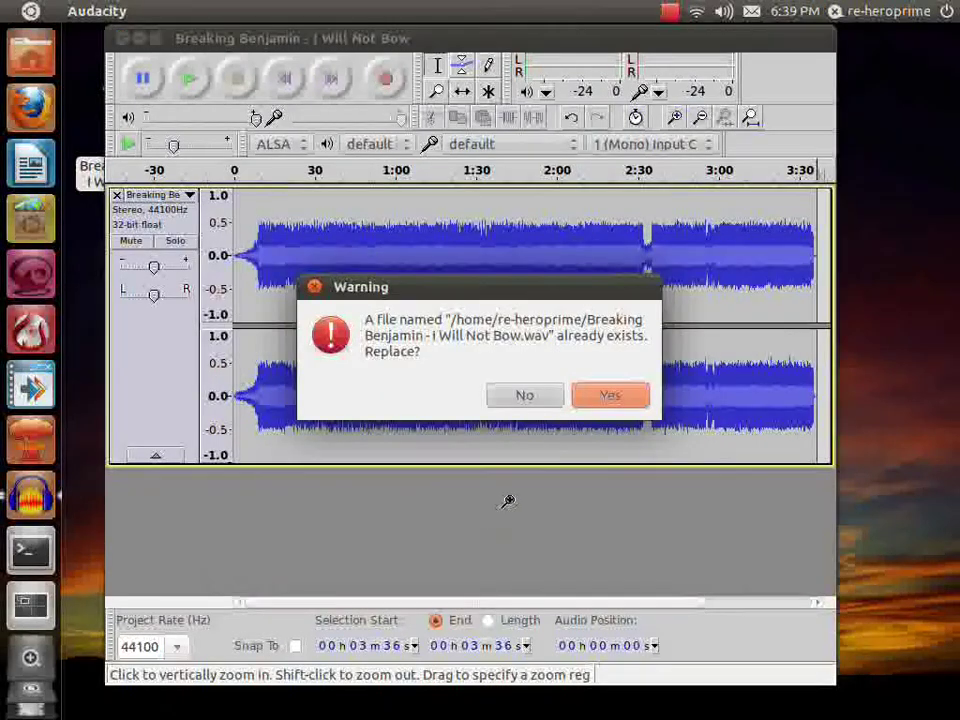
# Replace the old WAV, keep the metadata empty, and close Audacity without saving the project
pyautogui.click(588, 400)
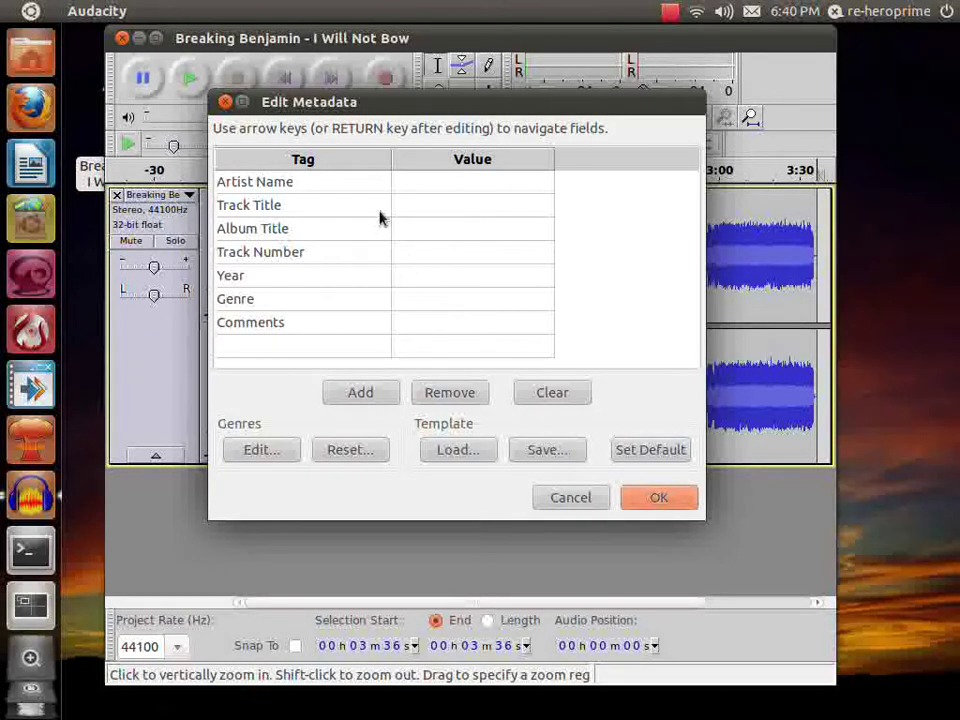
pyautogui.click(668, 507)
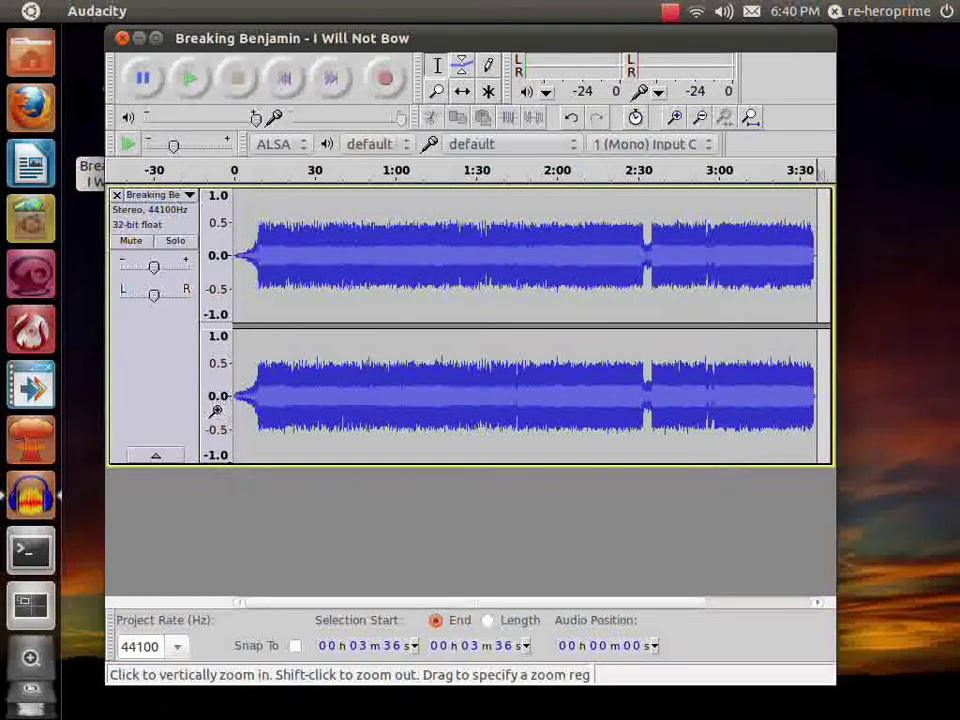
pyautogui.click(122, 38)
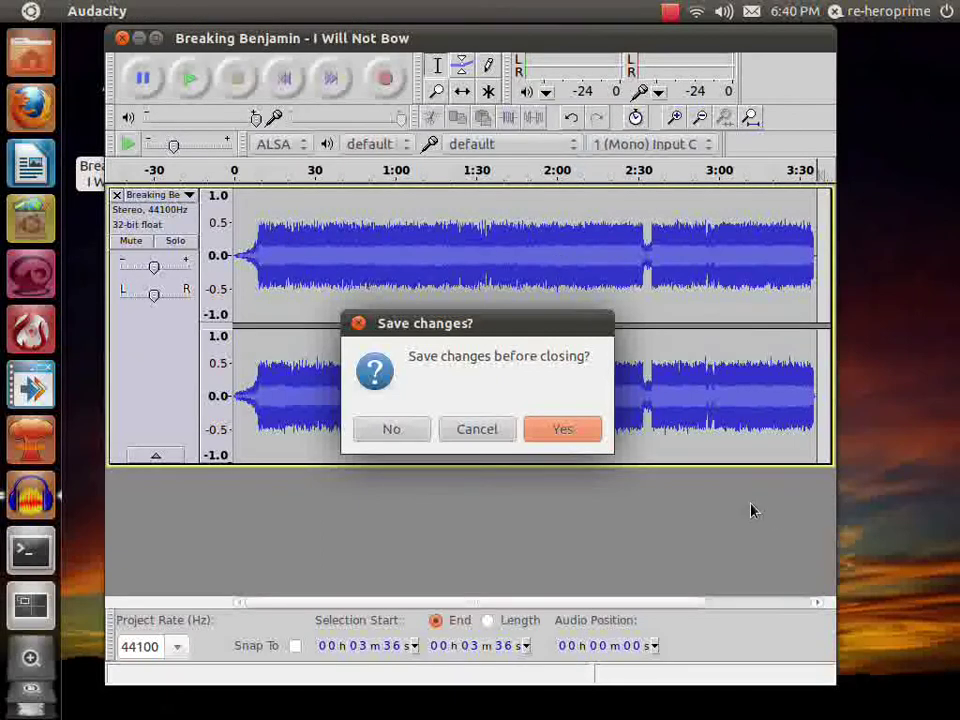
pyautogui.click(386, 440)
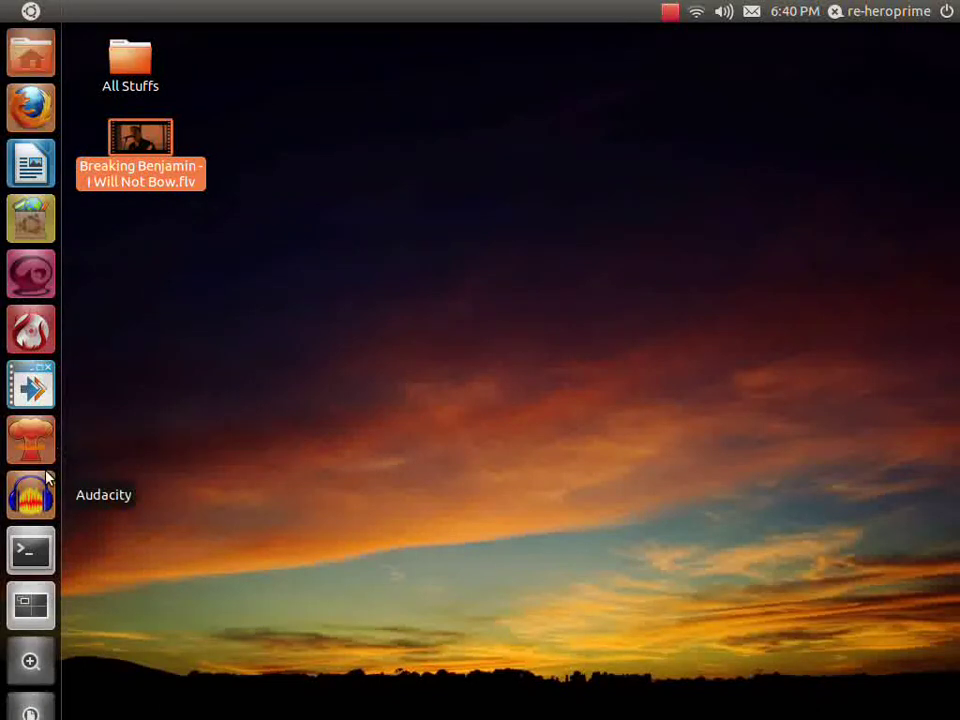
# Move 'Breaking Benjamin - I Will Not Bow-old1.wav' from the home folder to the Trash
pyautogui.click(28, 45)
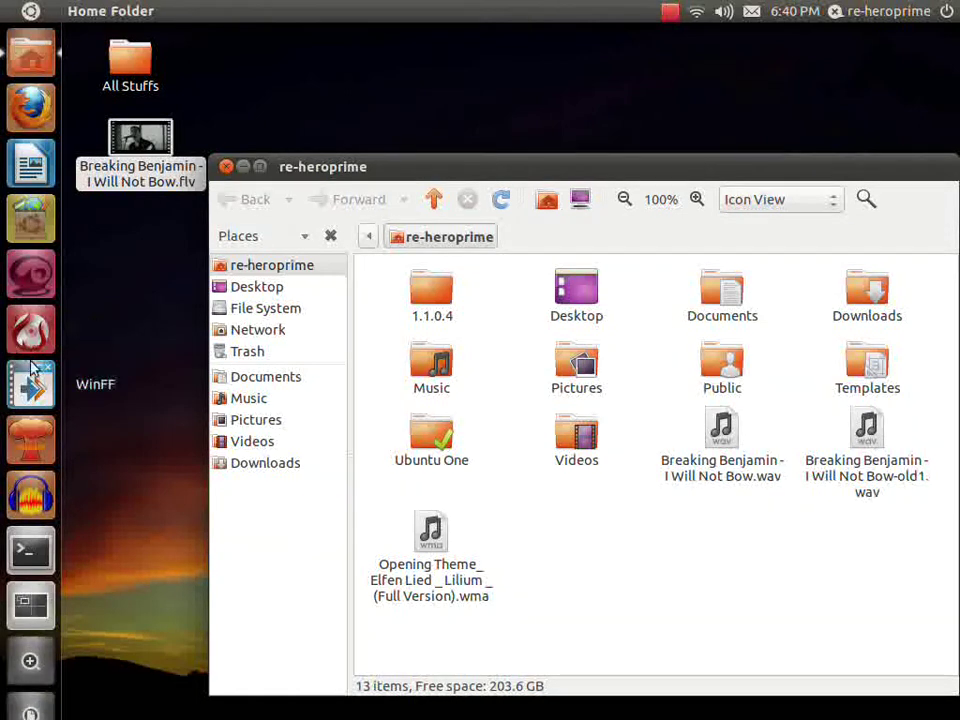
pyautogui.click(36, 486)
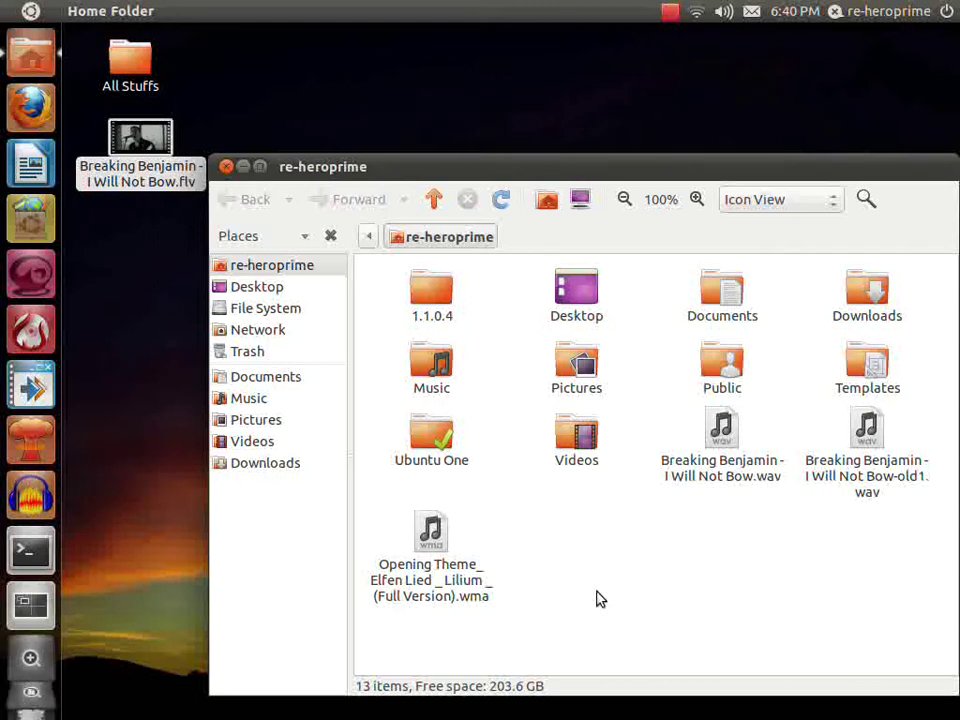
pyautogui.moveTo(860, 472)
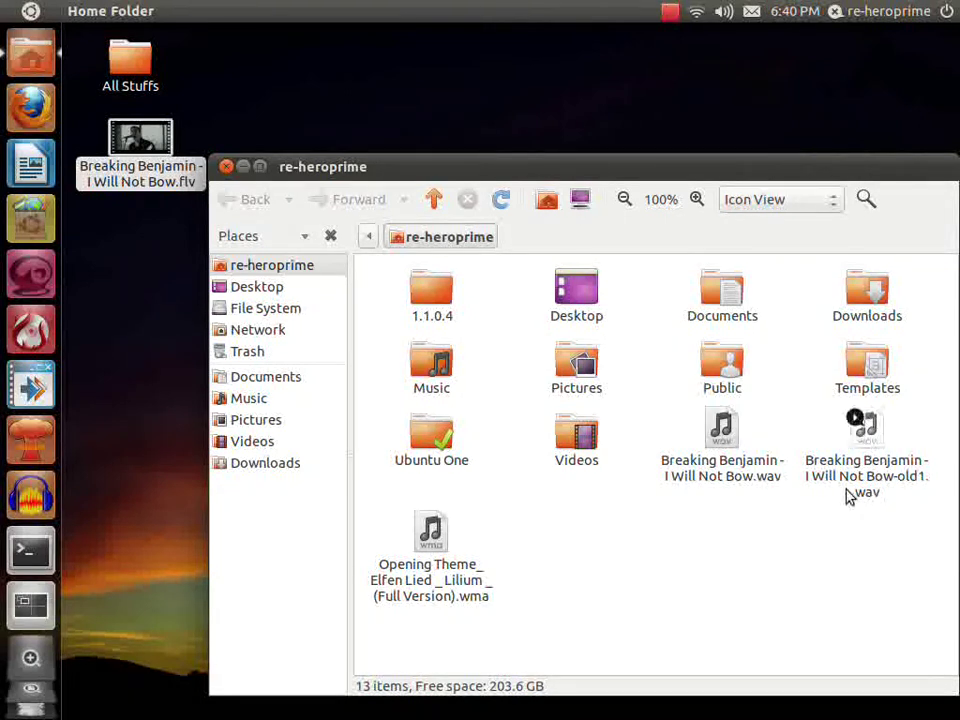
pyautogui.click(848, 497)
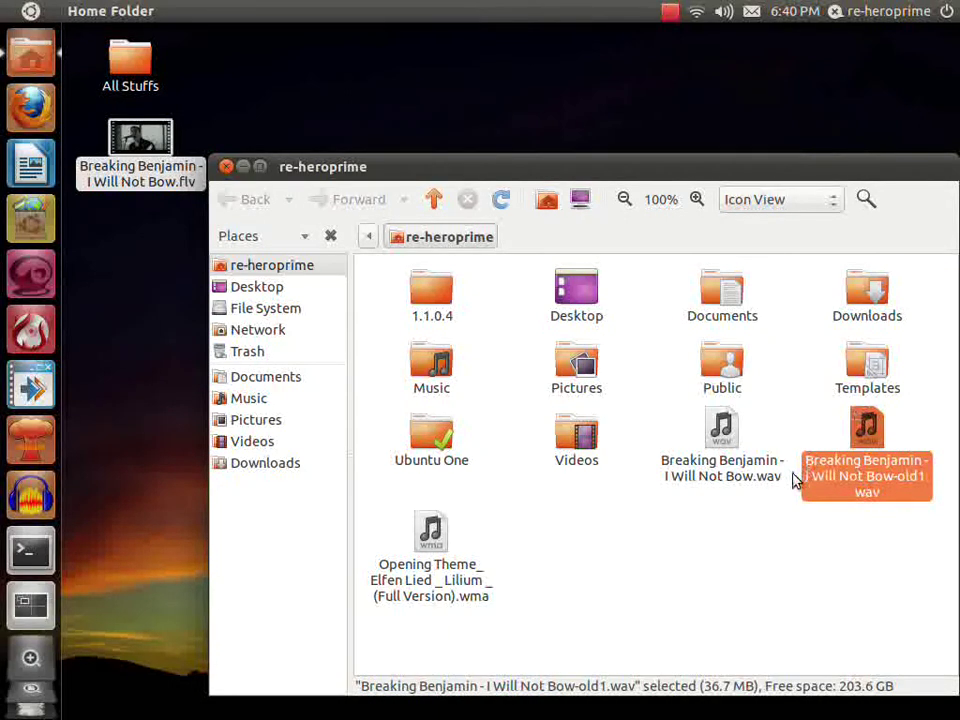
pyautogui.moveTo(703, 476)
pyautogui.press('Delete')
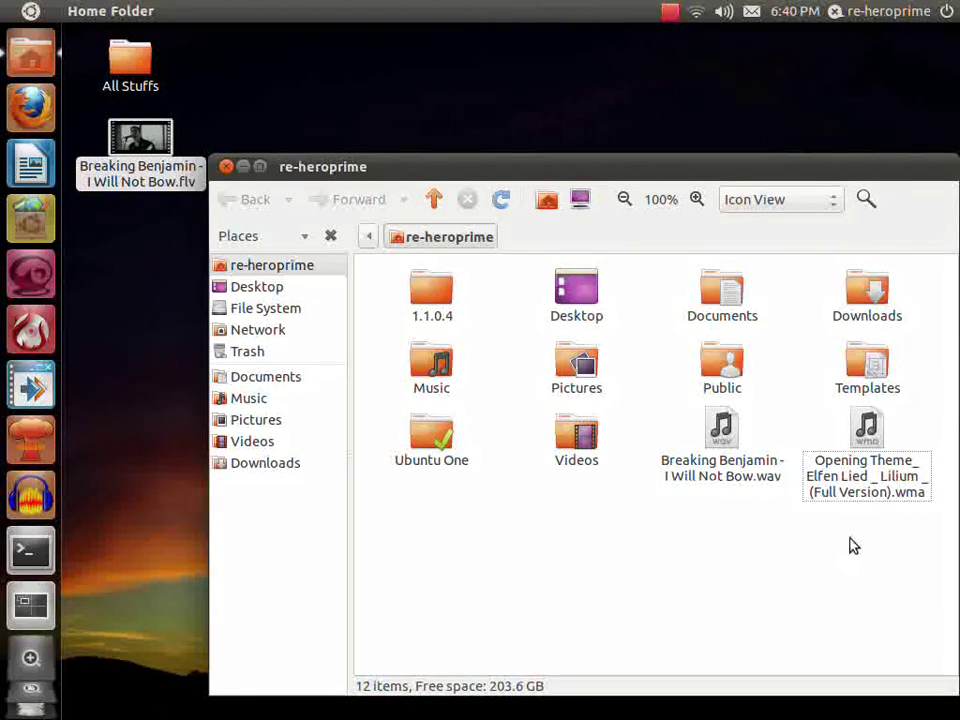
pyautogui.moveTo(884, 460)
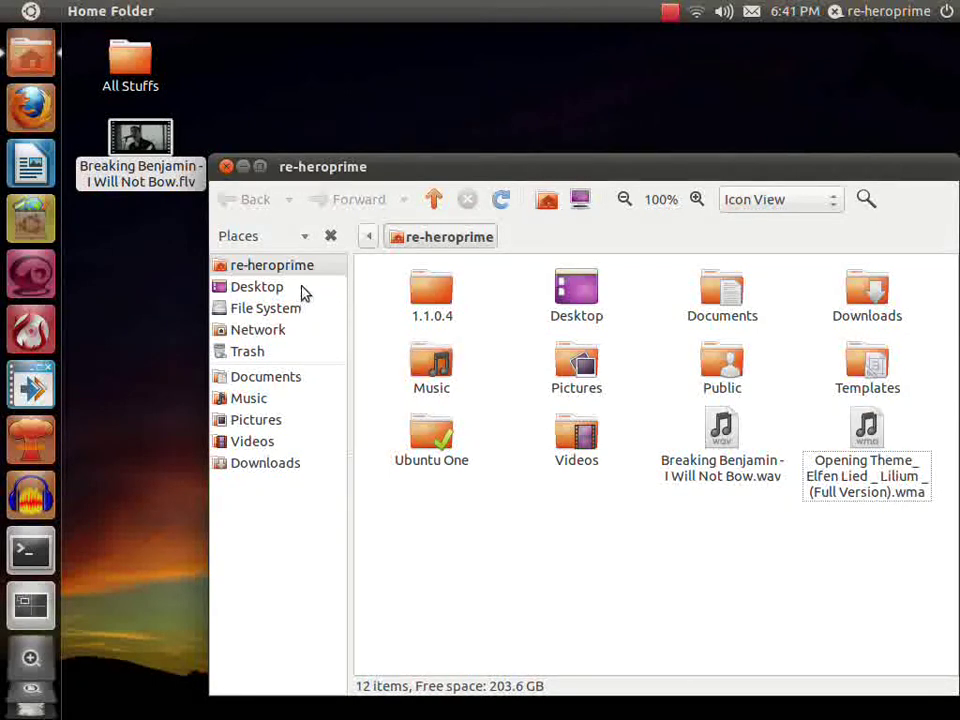
# Close the file manager, untick K3b's 'Show tips on startup' and close the Tip of the Day
pyautogui.click(226, 166)
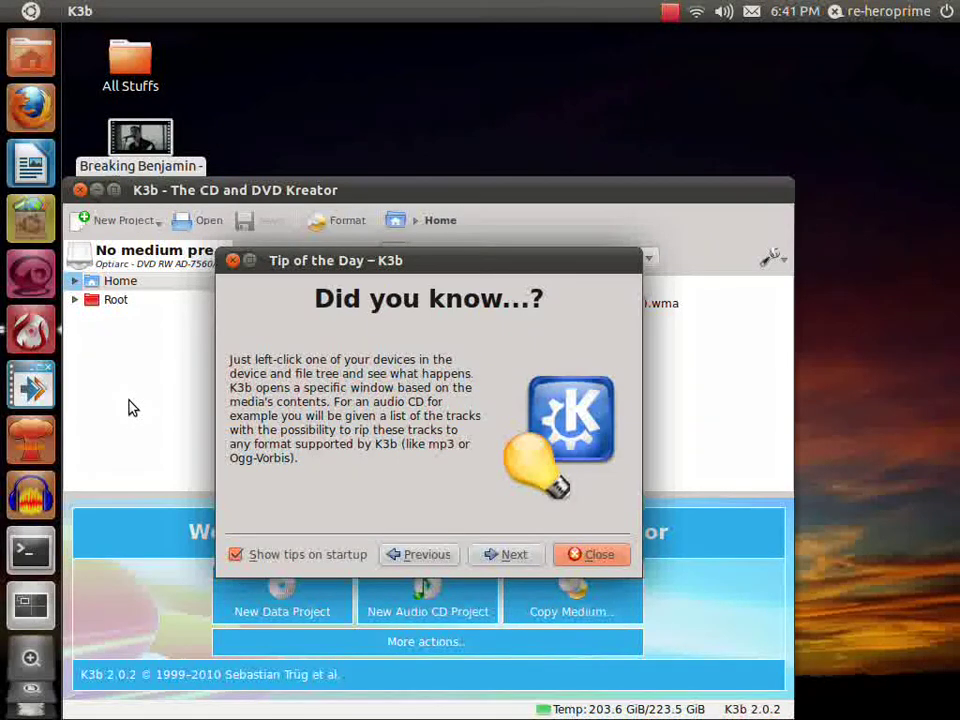
pyautogui.click(285, 556)
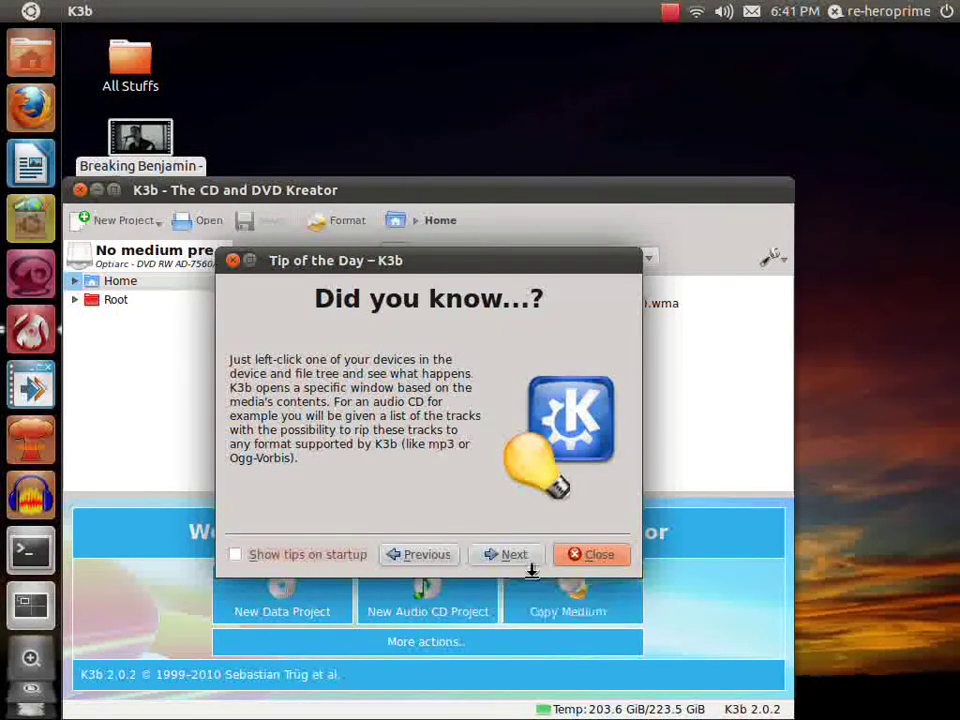
pyautogui.click(596, 558)
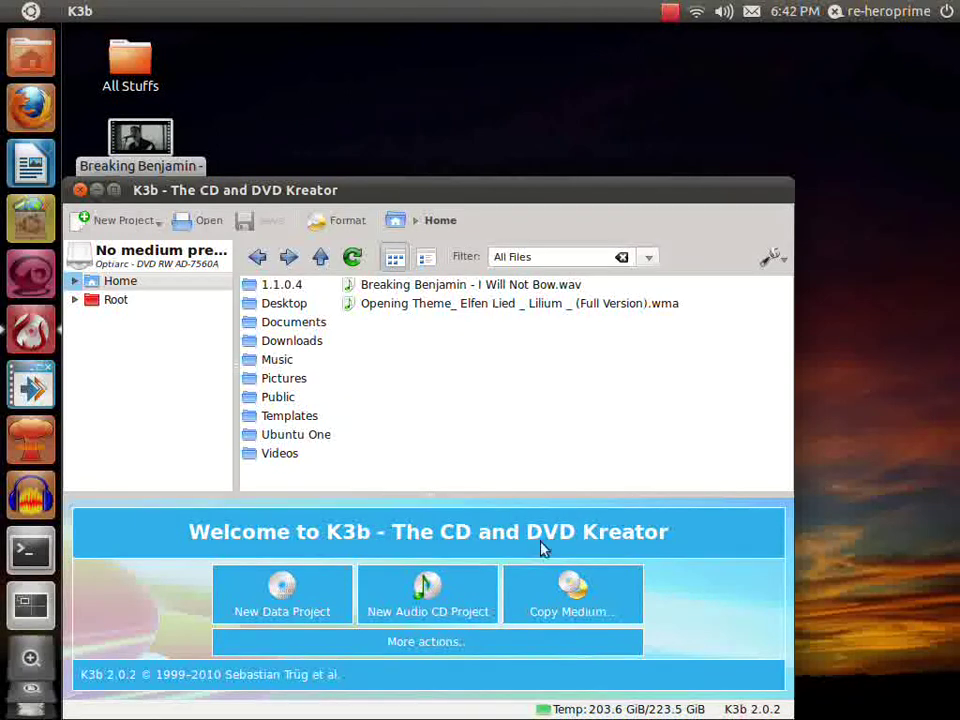
# Add the home folder's audio files to a new audio CD project, dismissing the unsupported-WMA error
pyautogui.click(421, 592)
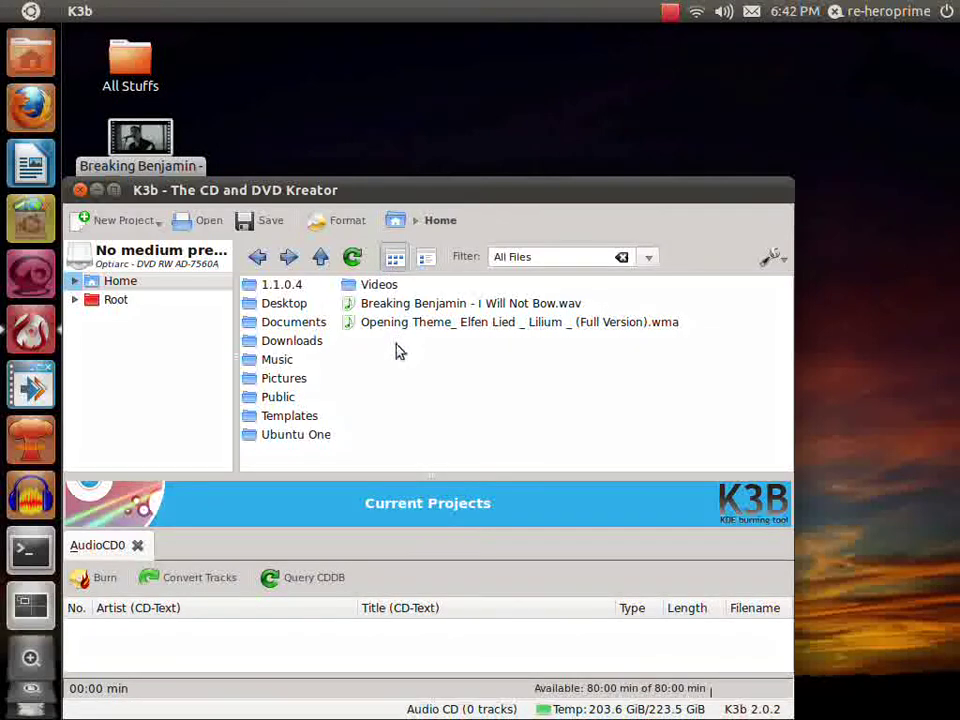
pyautogui.moveTo(396, 349); pyautogui.dragTo(257, 641)
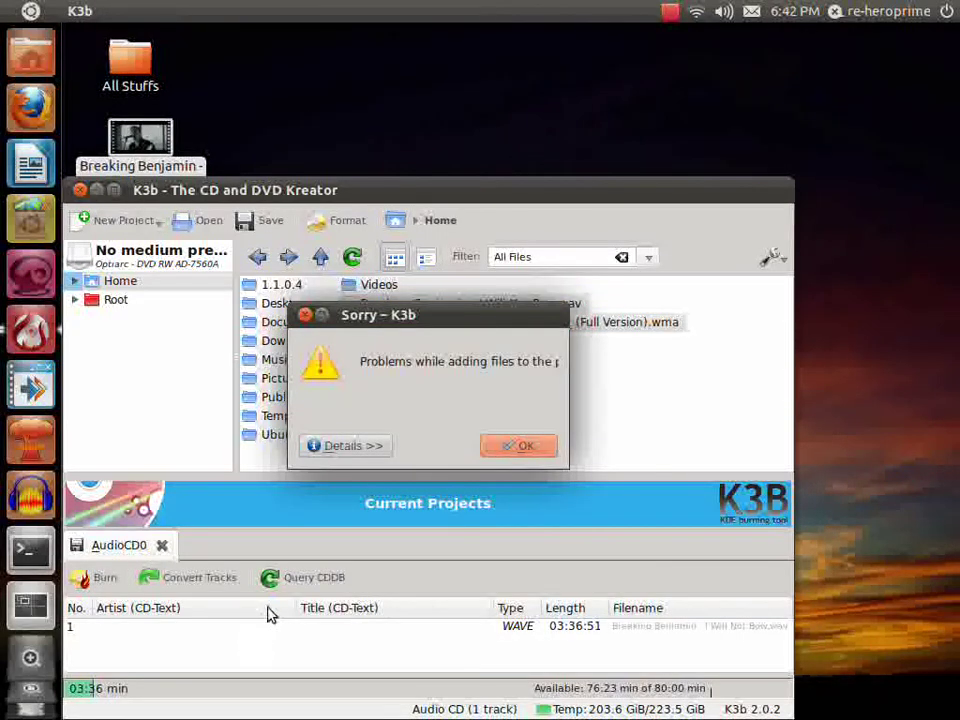
pyautogui.click(355, 447)
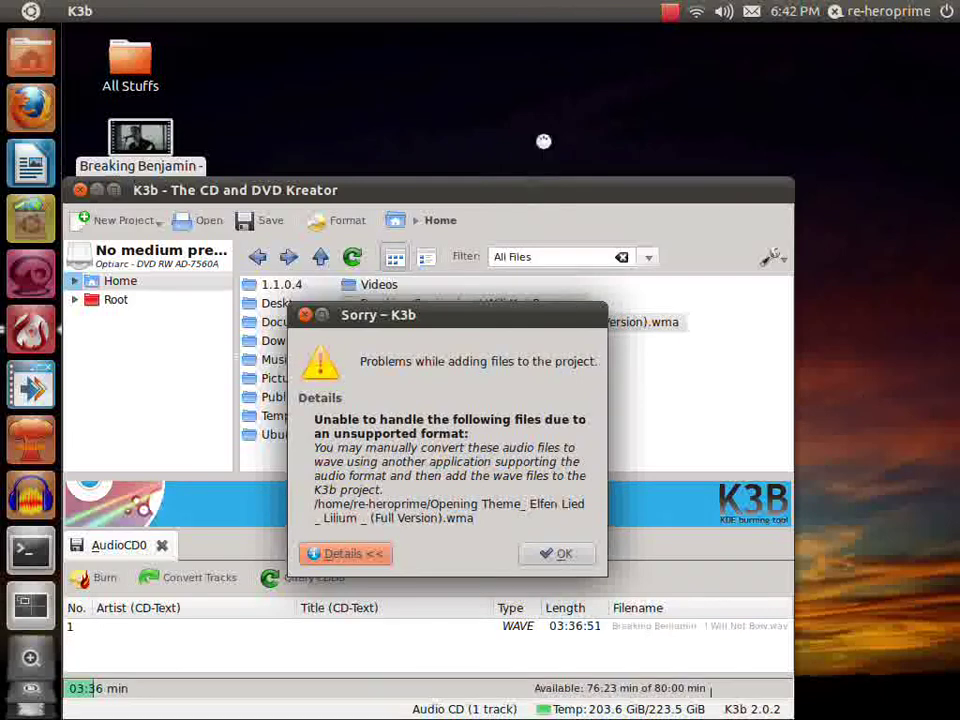
pyautogui.click(670, 12)
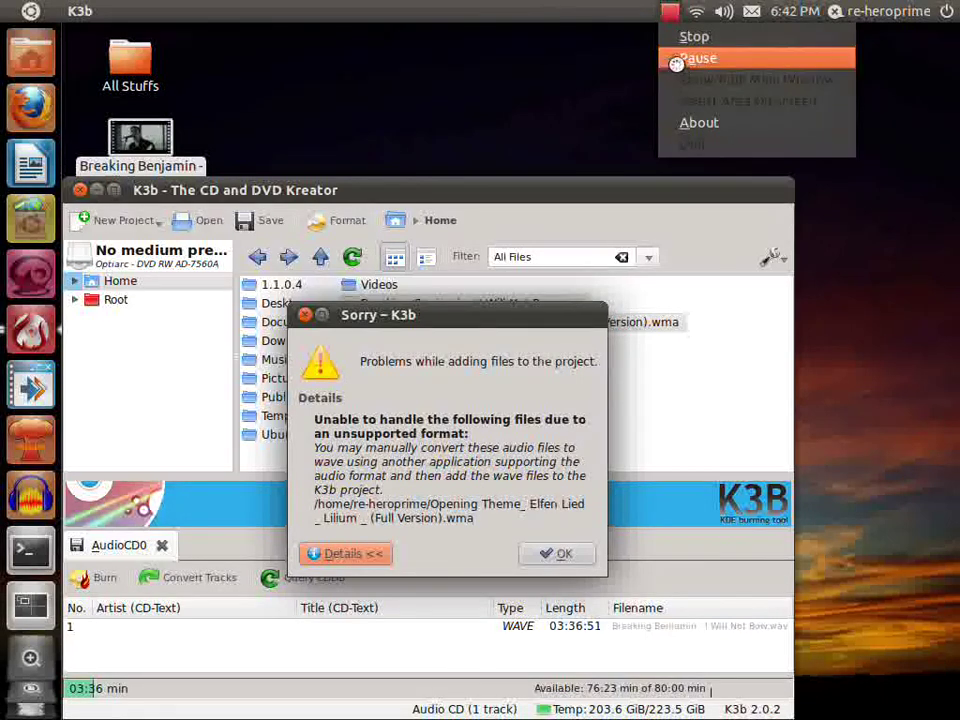
pyautogui.click(690, 58)
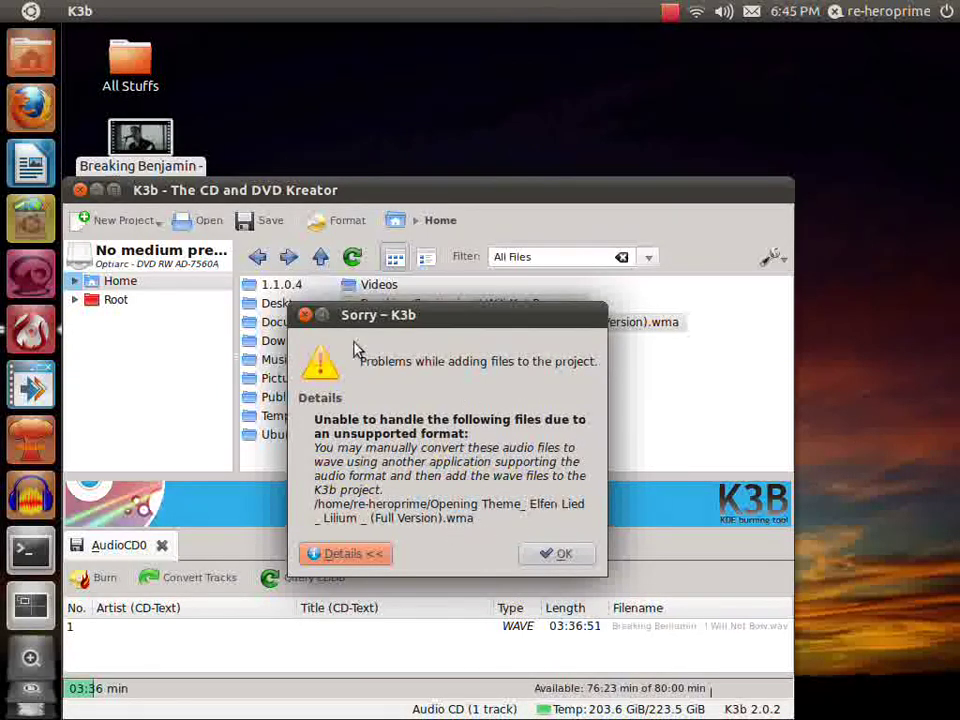
pyautogui.click(307, 316)
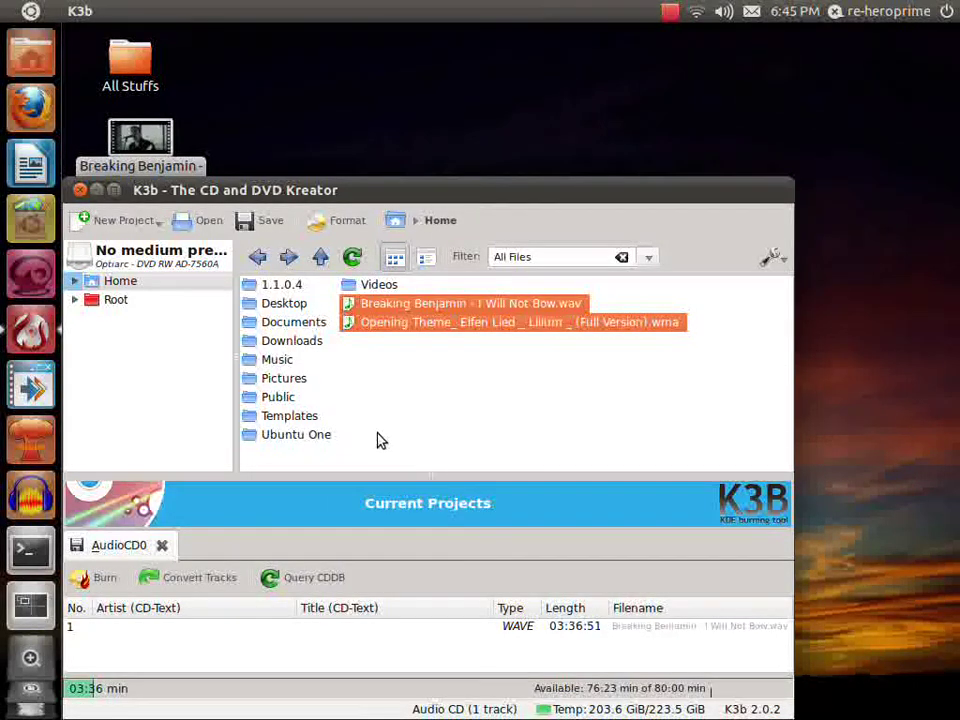
pyautogui.click(508, 630)
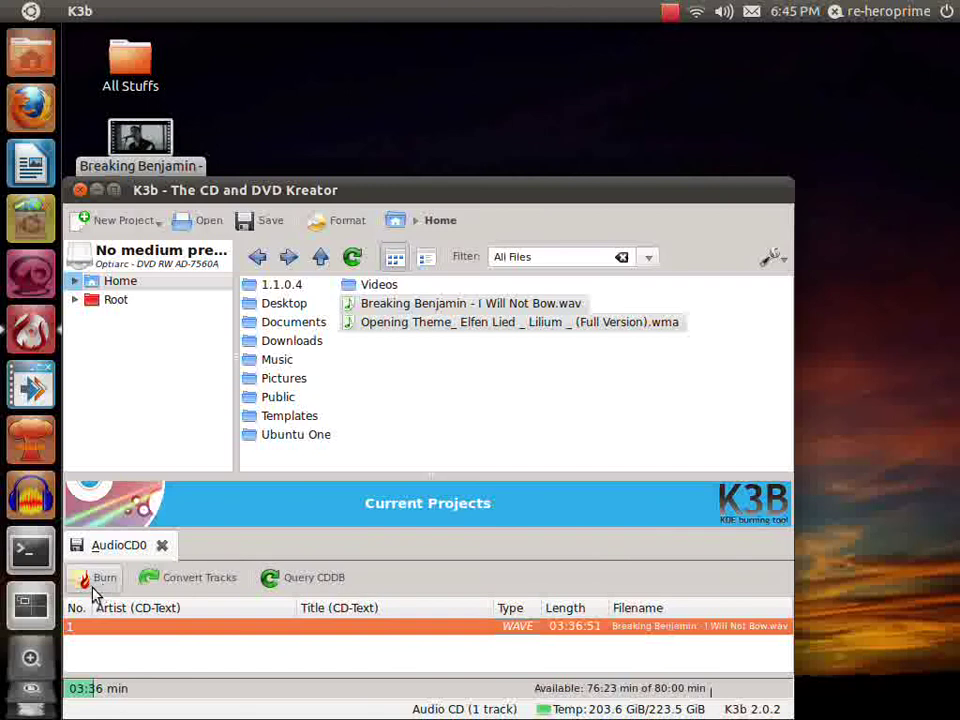
# Review the Writing, Image, CD-Text and Advanced burn settings, then quit K3b discarding the project
pyautogui.moveTo(352, 435); pyautogui.dragTo(490, 312)
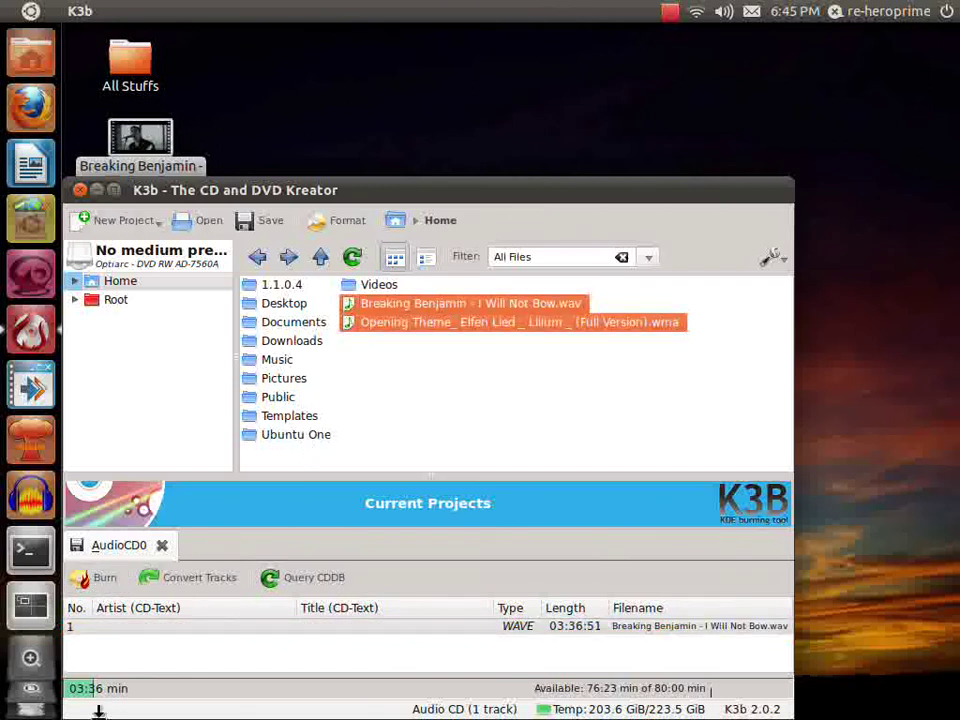
pyautogui.click(148, 625)
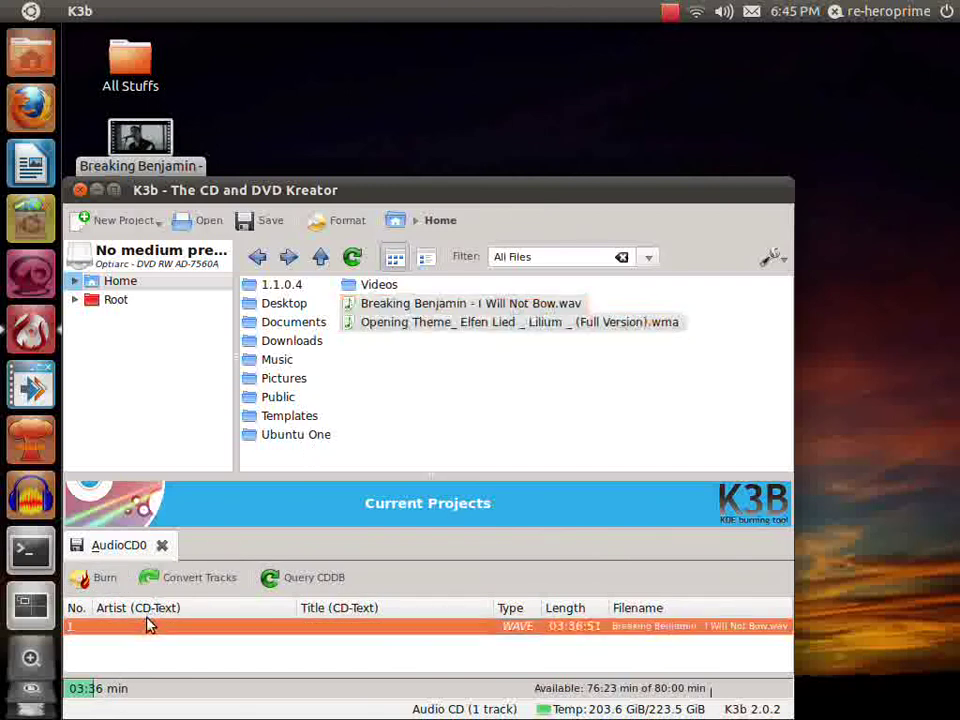
pyautogui.click(88, 580)
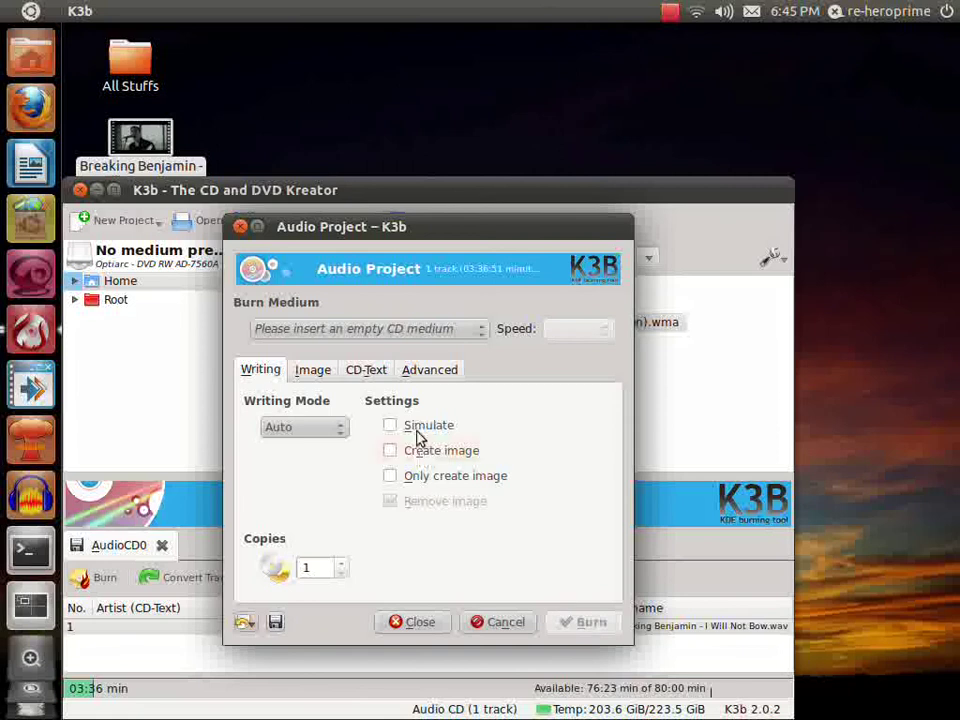
pyautogui.click(322, 376)
pyautogui.click(368, 376)
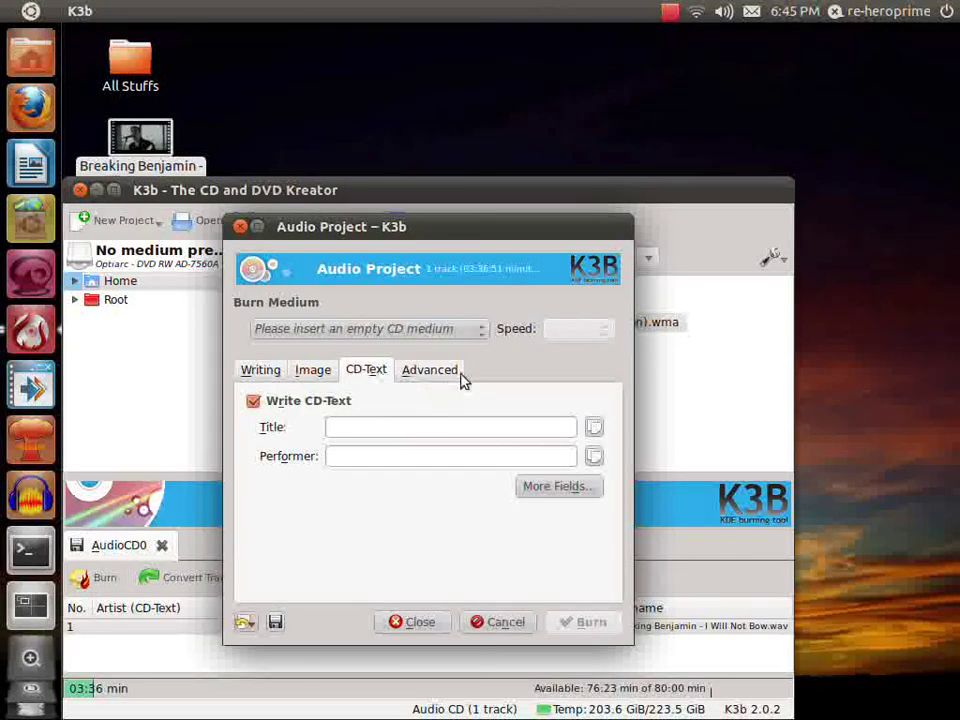
pyautogui.click(440, 373)
pyautogui.click(260, 372)
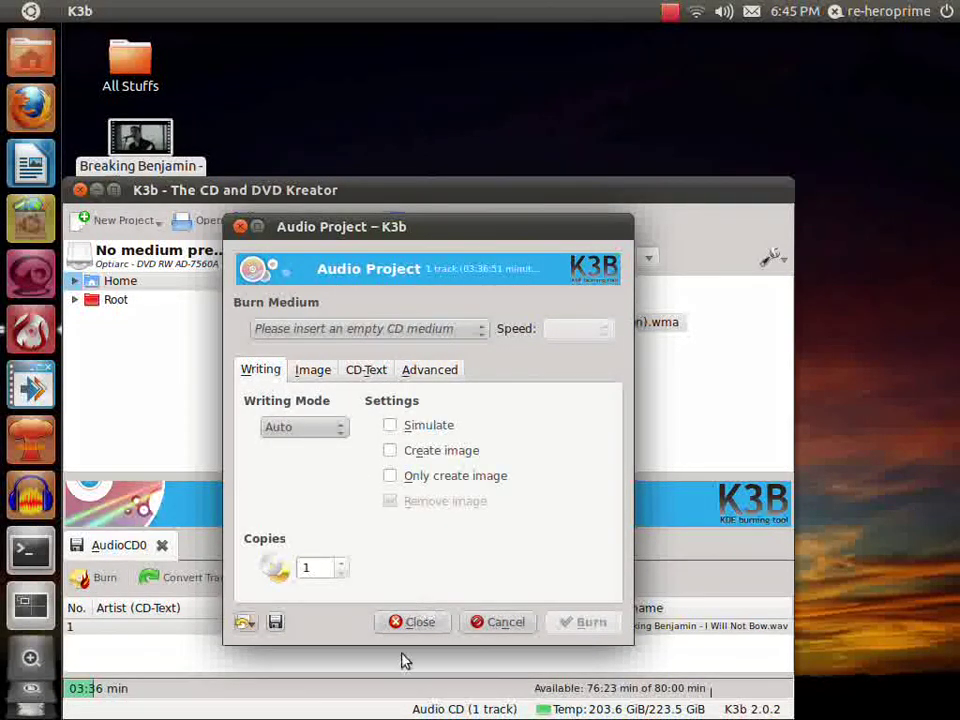
pyautogui.click(410, 624)
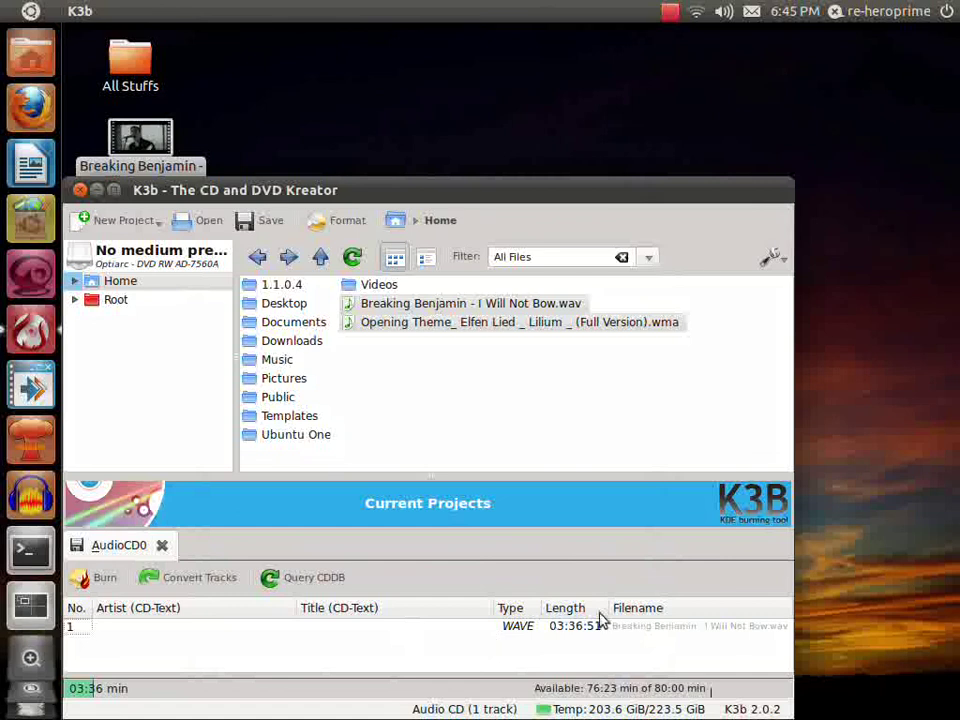
pyautogui.click(80, 190)
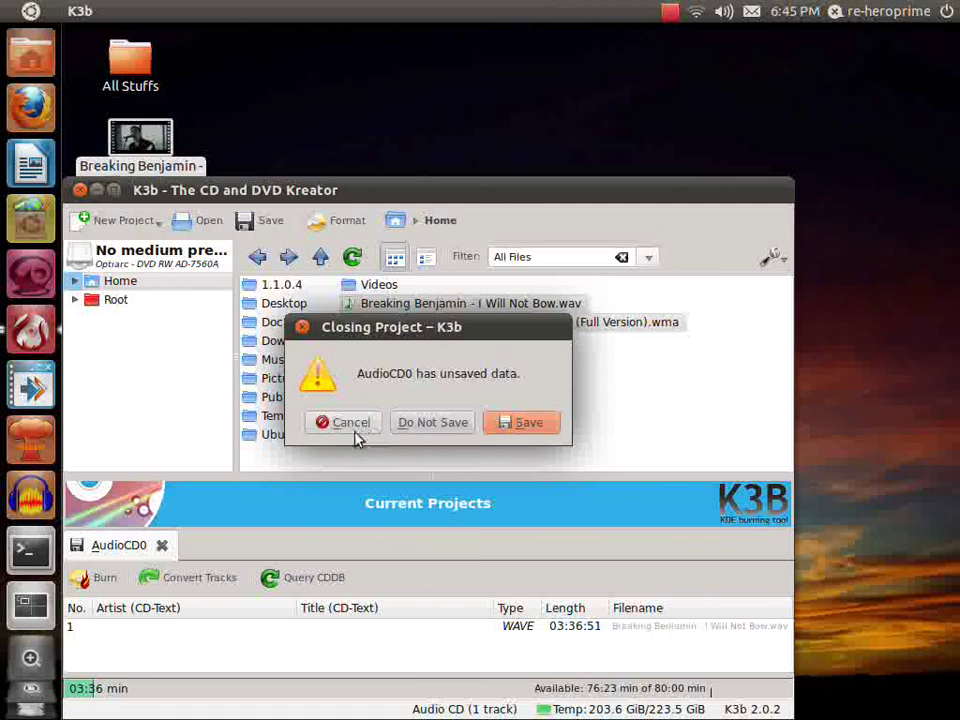
pyautogui.click(408, 424)
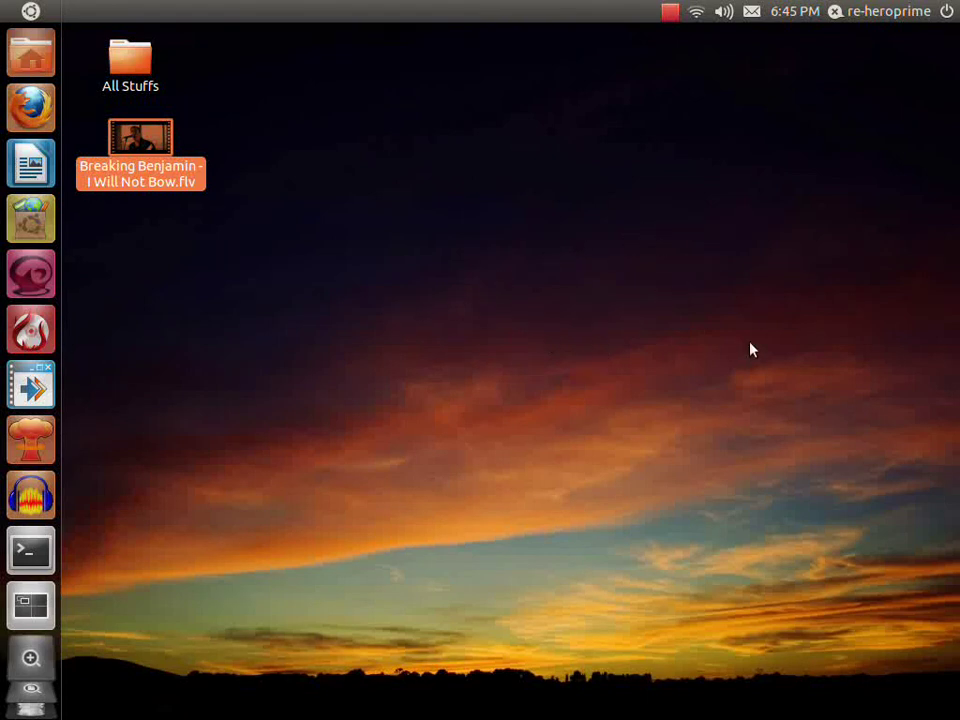
pyautogui.moveTo(686, 471); pyautogui.dragTo(257, 175)
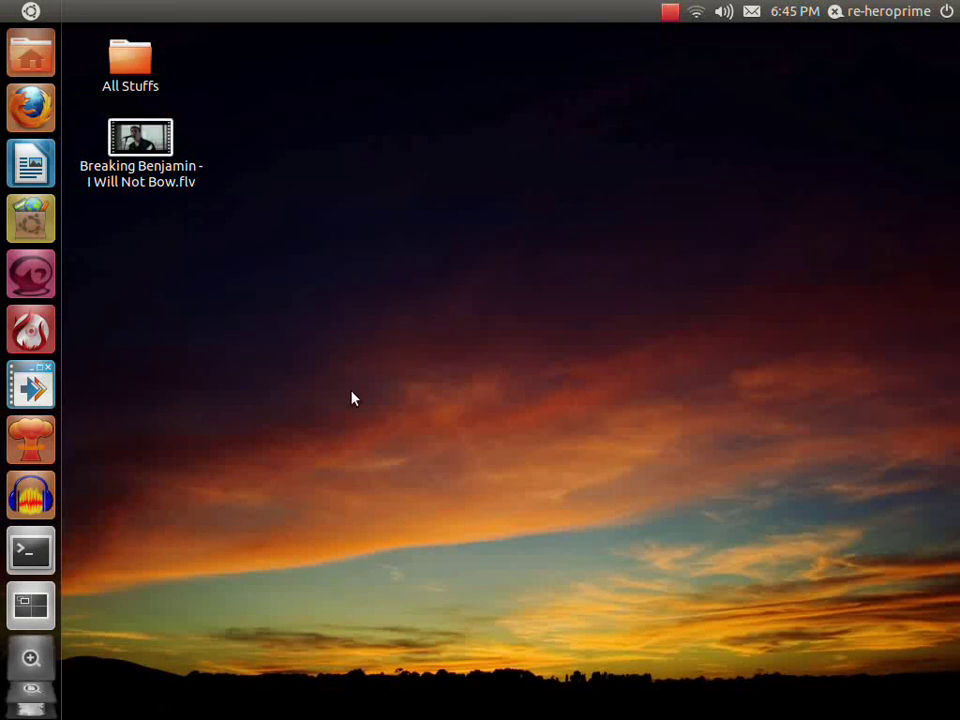
pyautogui.moveTo(910, 648); pyautogui.dragTo(238, 323)
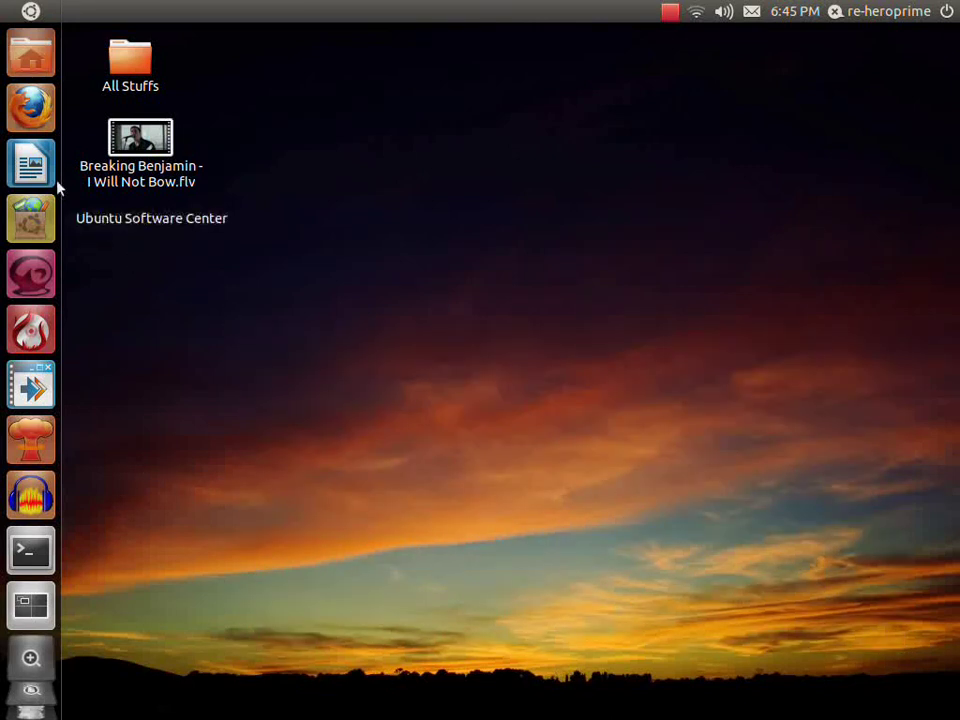